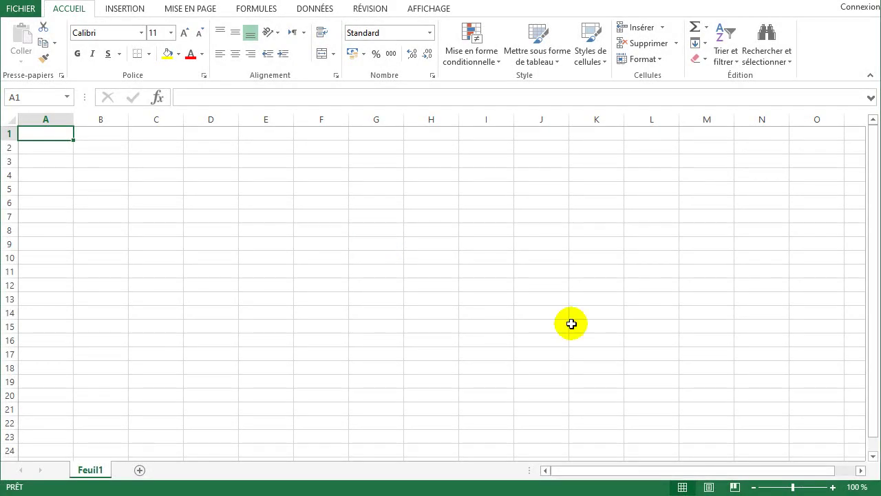
Enter 'I will learn Excel With' plus the instructor's name in cell F6, correcting the stray W
left_click(328, 201)
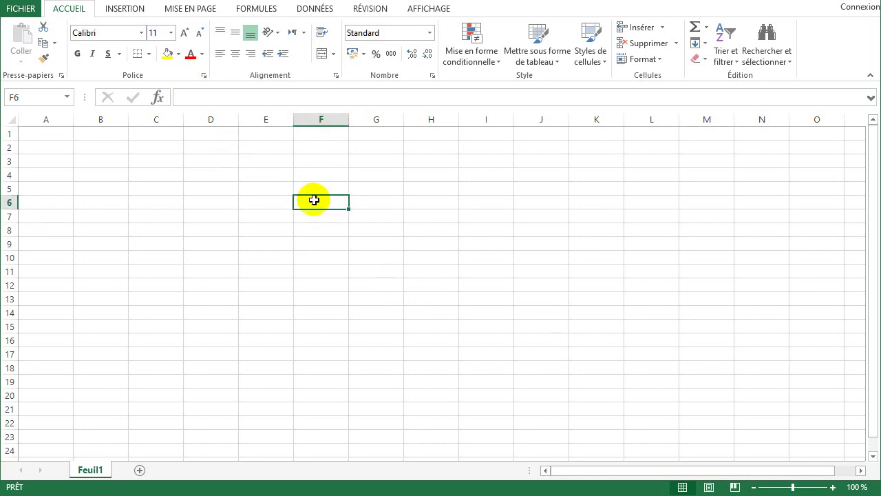
type("I will learn ")
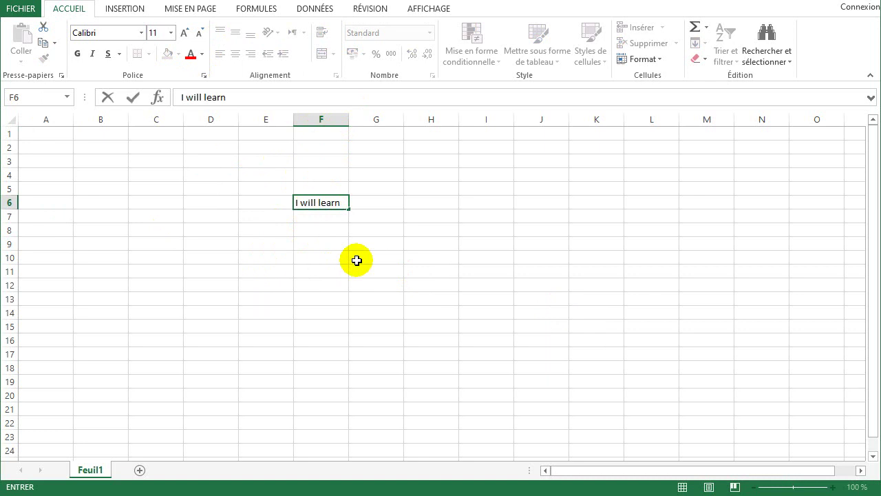
type("ExcelW")
key("BackSpace")
type("With Ab")
type("do")
type("u")
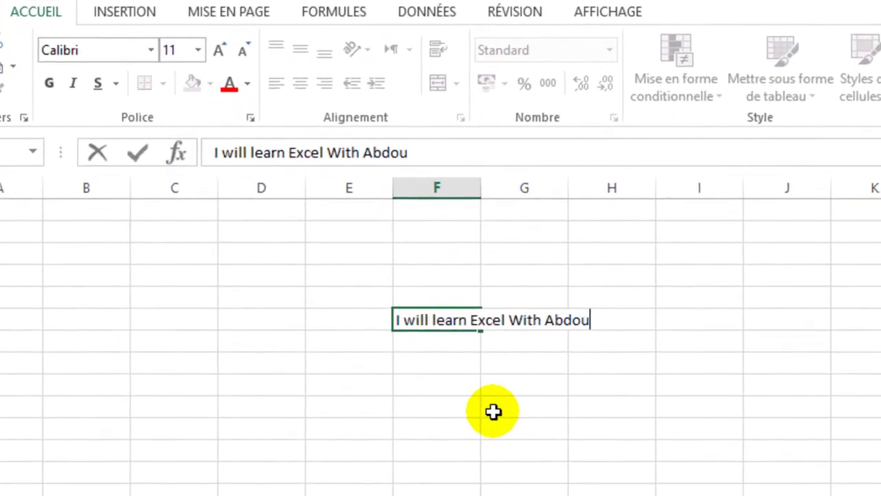
key("Return")
left_click(517, 429)
left_click(448, 317)
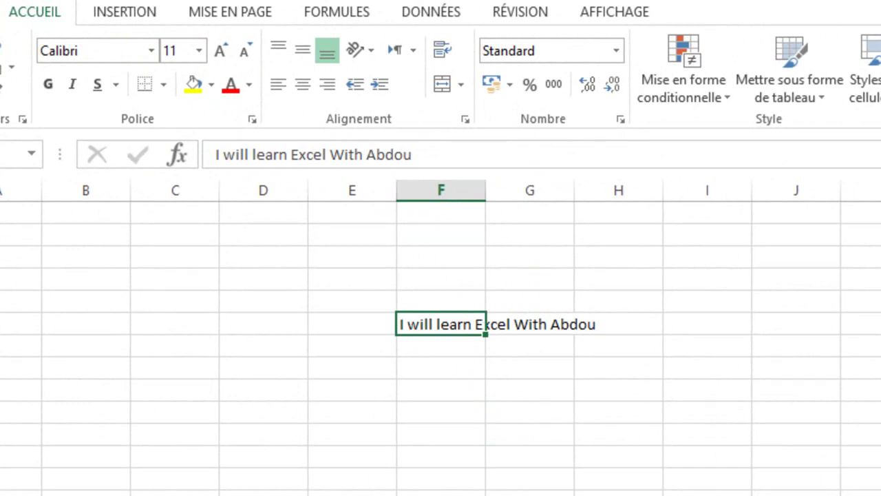
Apply the Algerian font to the sentence in F6
left_click(441, 495)
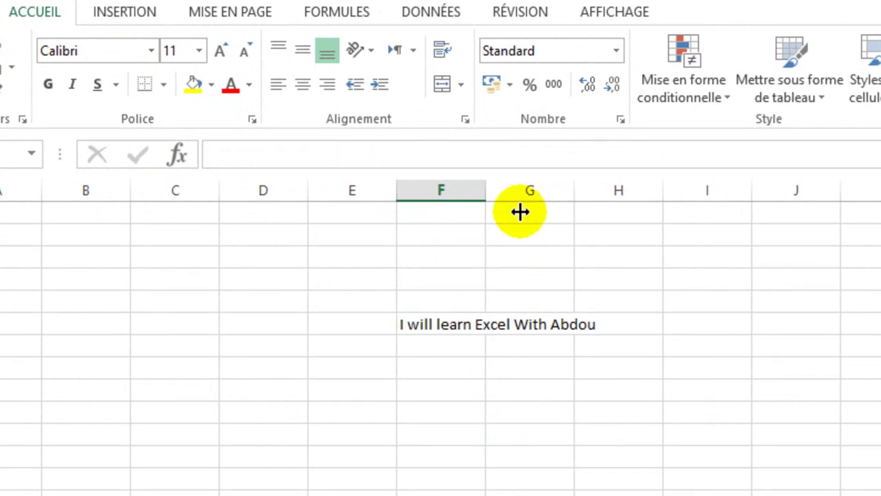
left_click(459, 325)
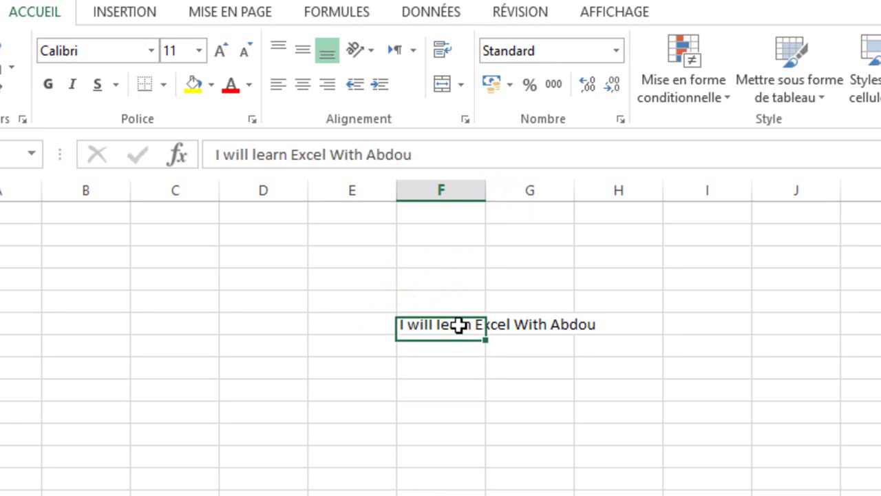
left_click(426, 324)
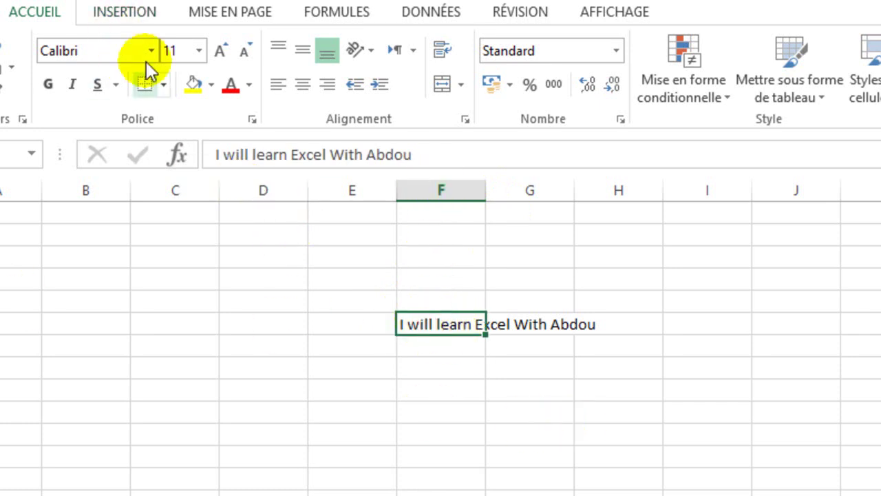
left_click(52, 15)
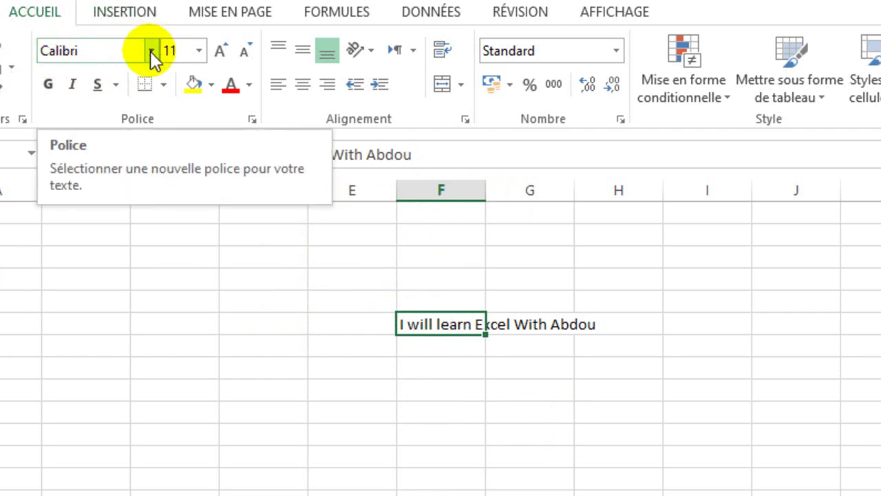
left_click(150, 51)
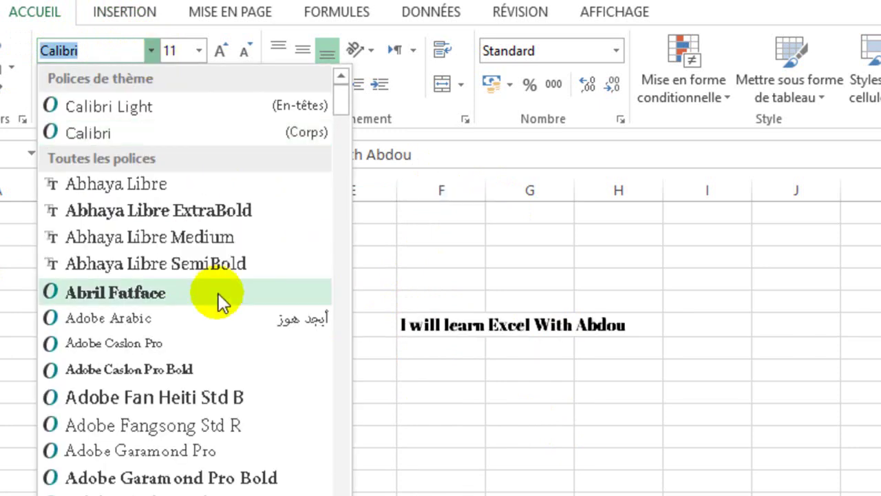
scroll(228, 405, "down", 2)
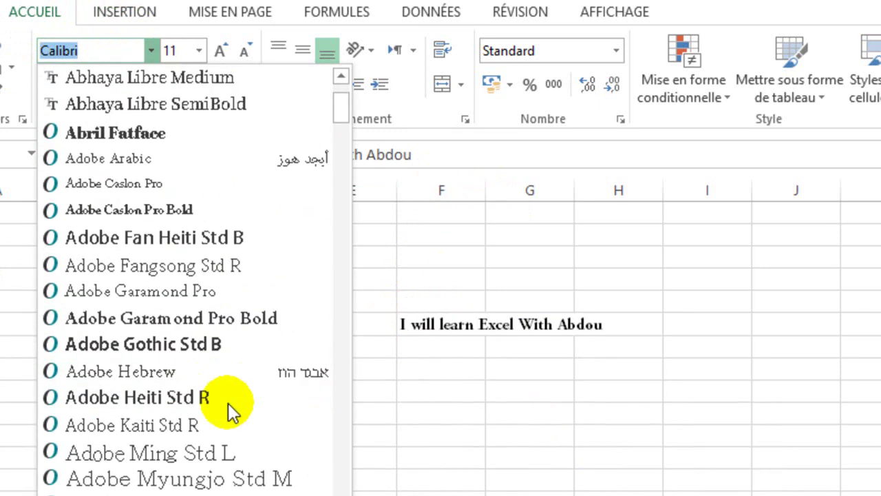
scroll(228, 406, "down", 3)
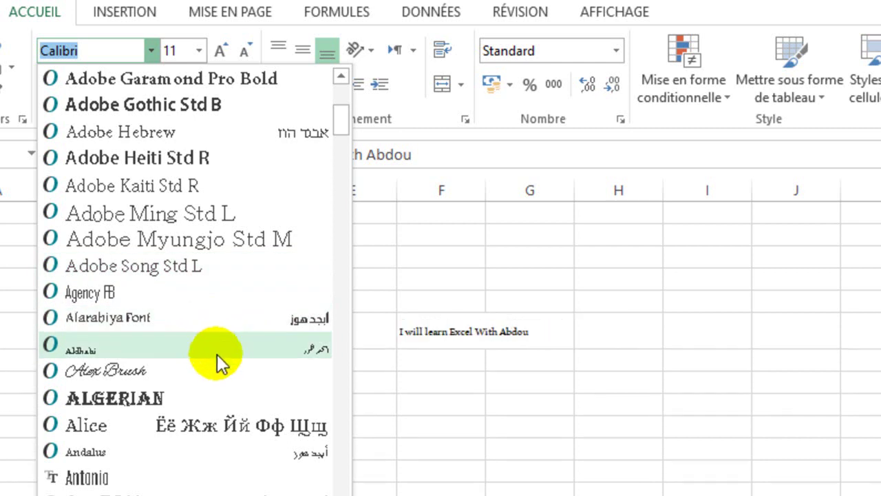
left_click(201, 396)
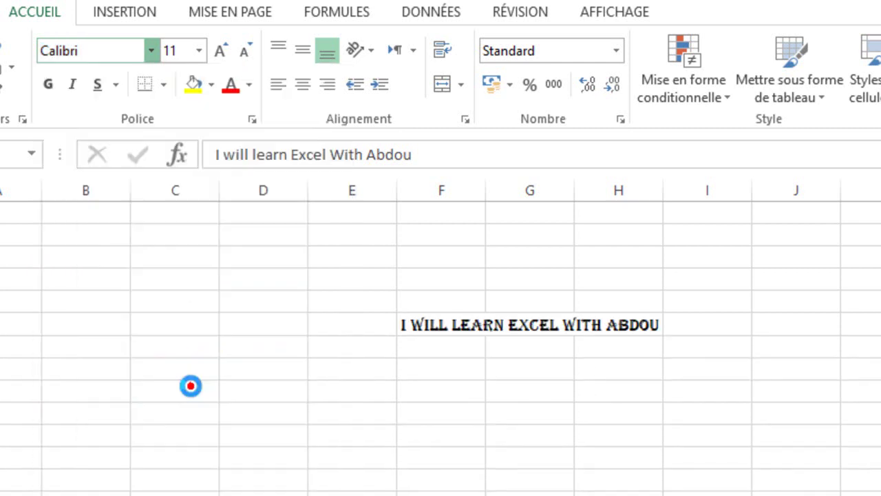
Switch the sentence's font to Comic Sans MS by entering it in the font box
left_click(124, 52)
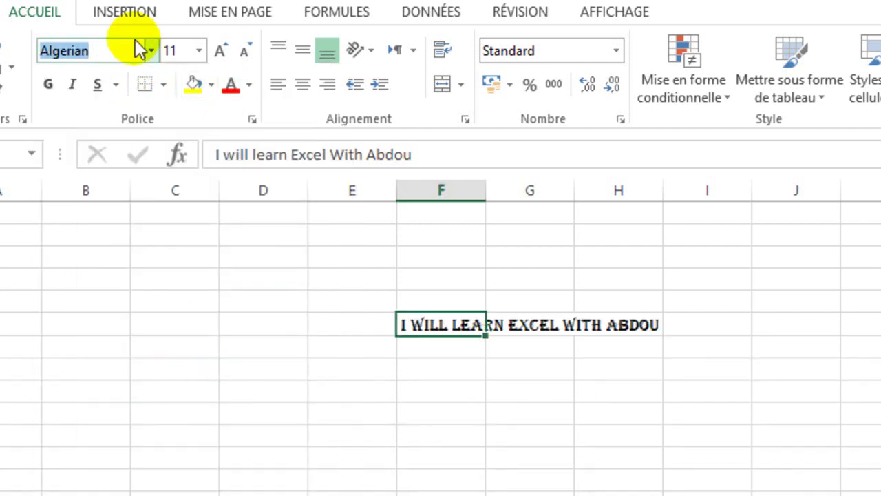
type("Comic Sans MS")
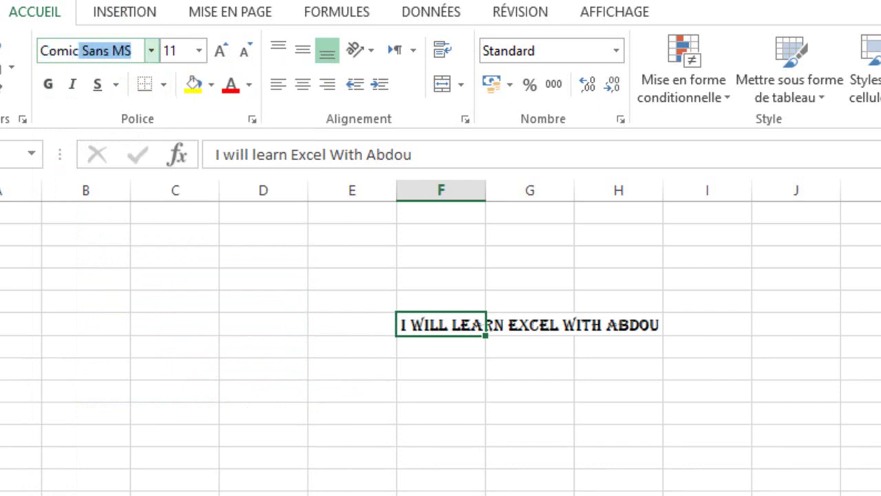
key("Return")
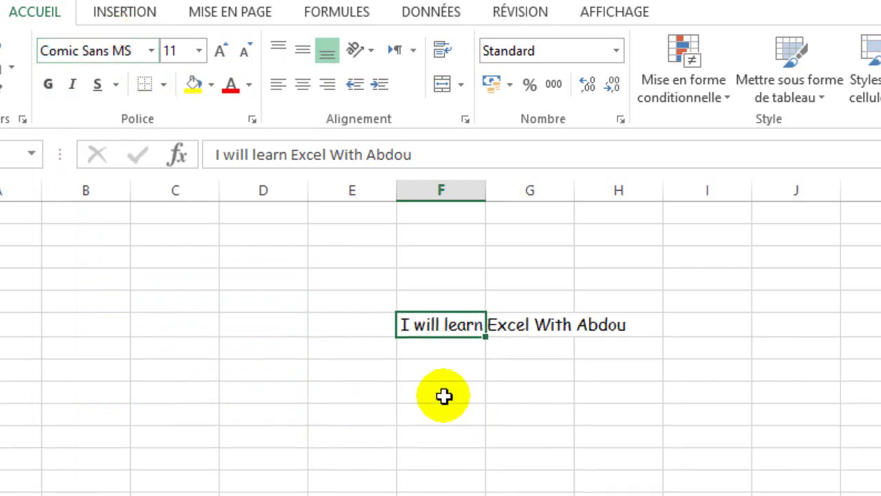
Choose size 16 from the font size list for the Comic Sans sentence in F6
left_click(441, 392)
left_click(462, 325)
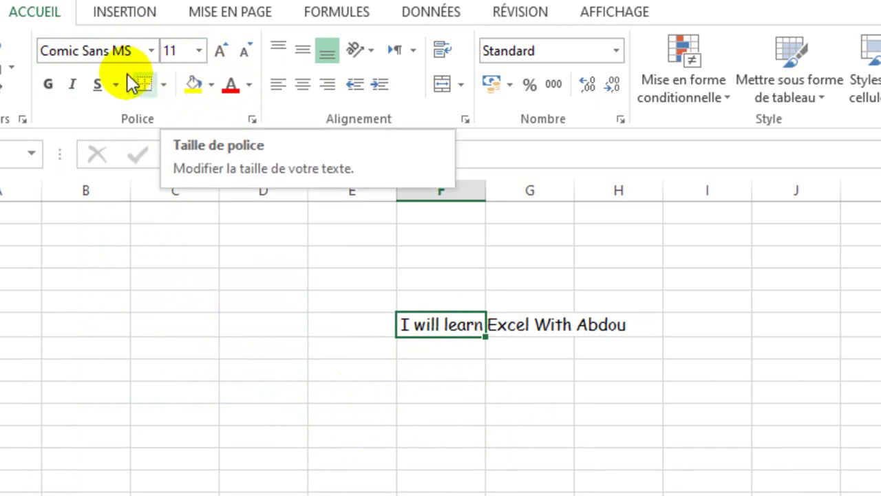
left_click(200, 51)
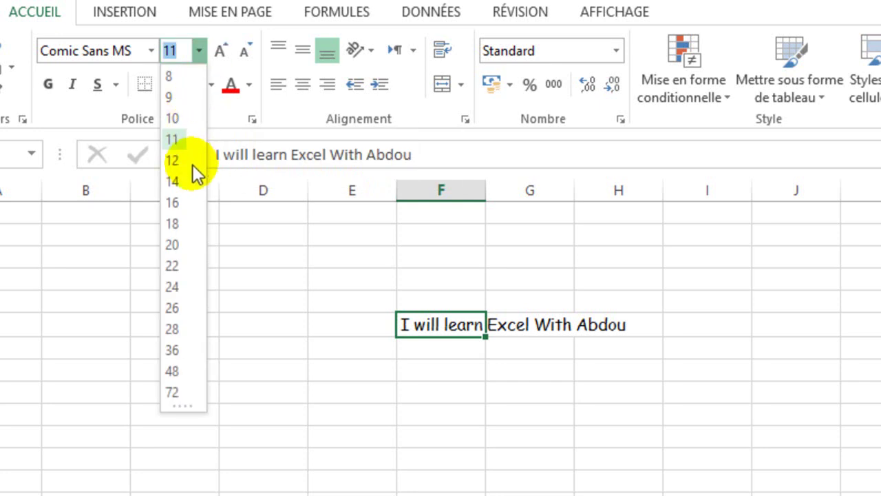
left_click(186, 205)
left_click(423, 401)
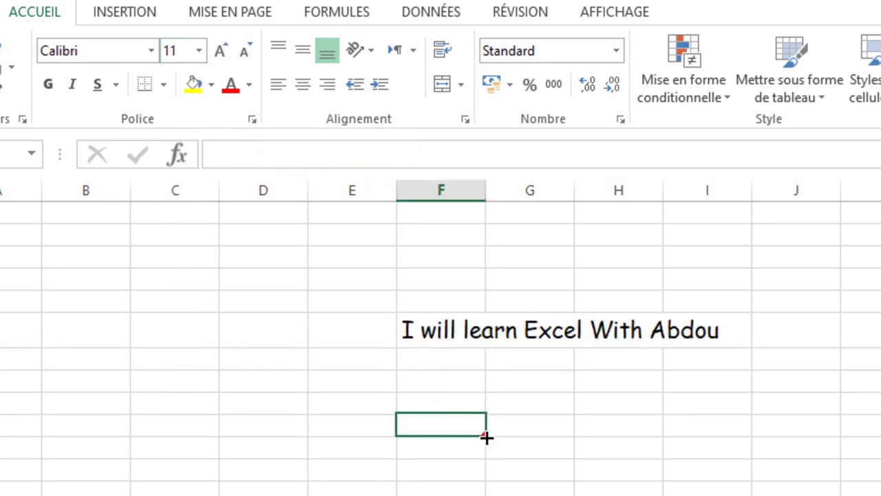
left_click(454, 327)
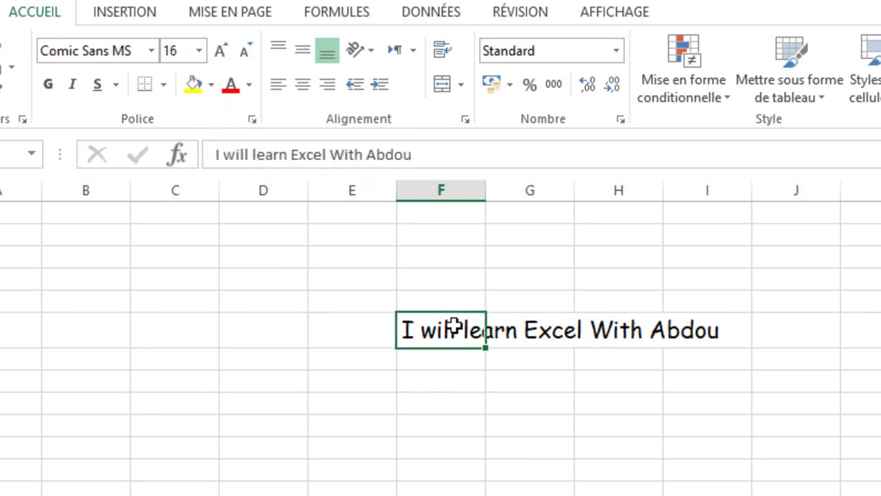
left_click(85, 56)
left_click(177, 53)
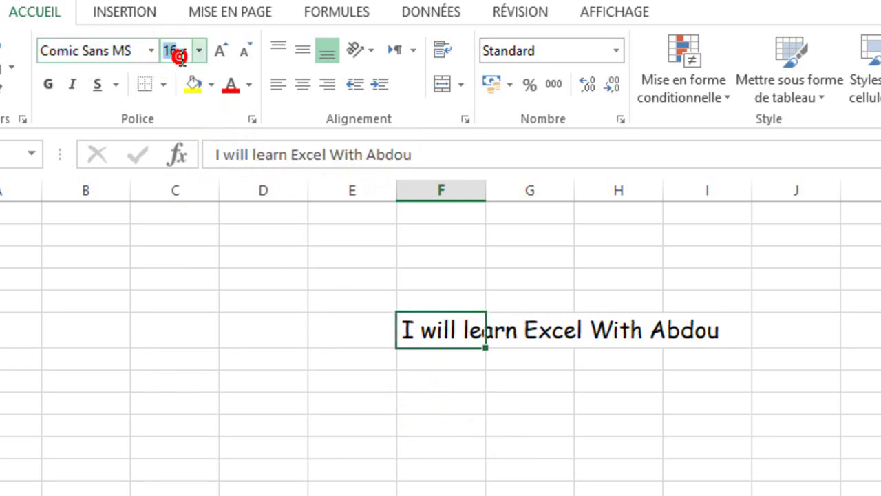
left_click(493, 445)
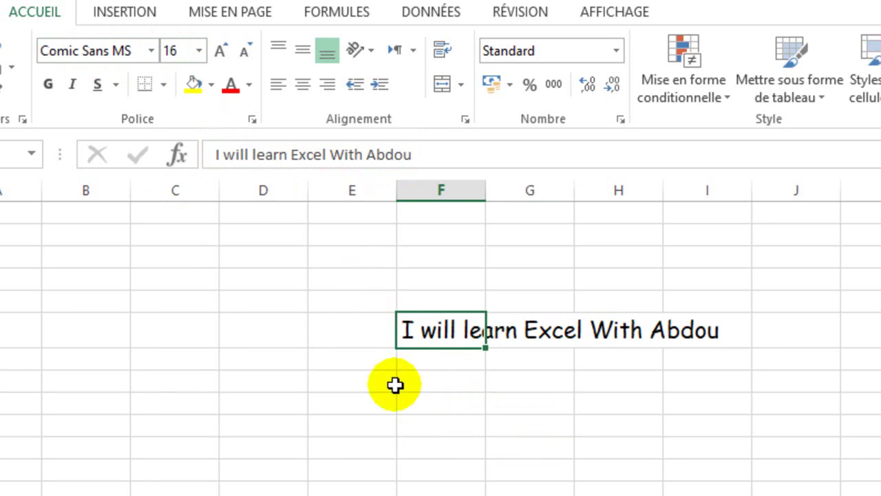
left_click(433, 409)
left_click(454, 326)
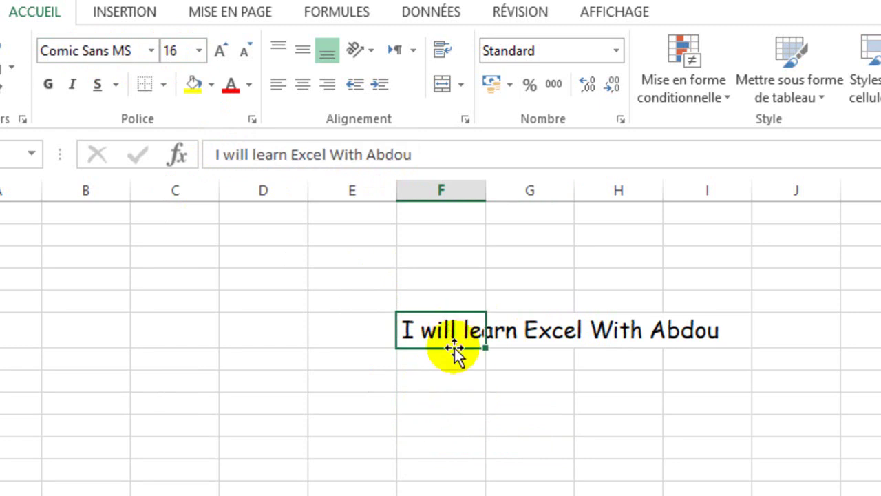
Make the F6 sentence bold
left_click(44, 86)
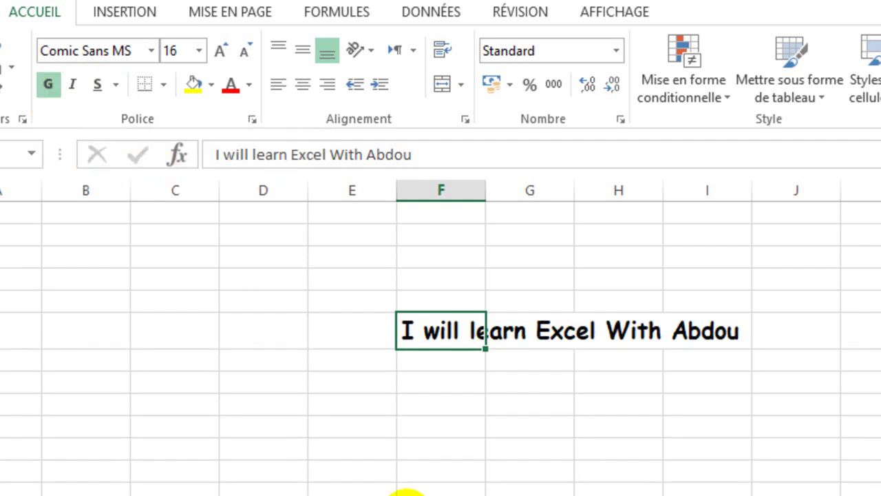
left_click(405, 490)
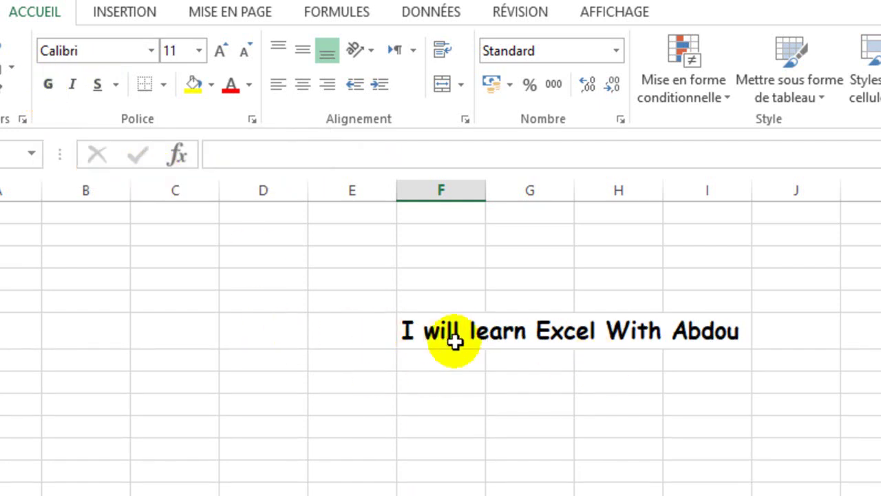
left_click(454, 341)
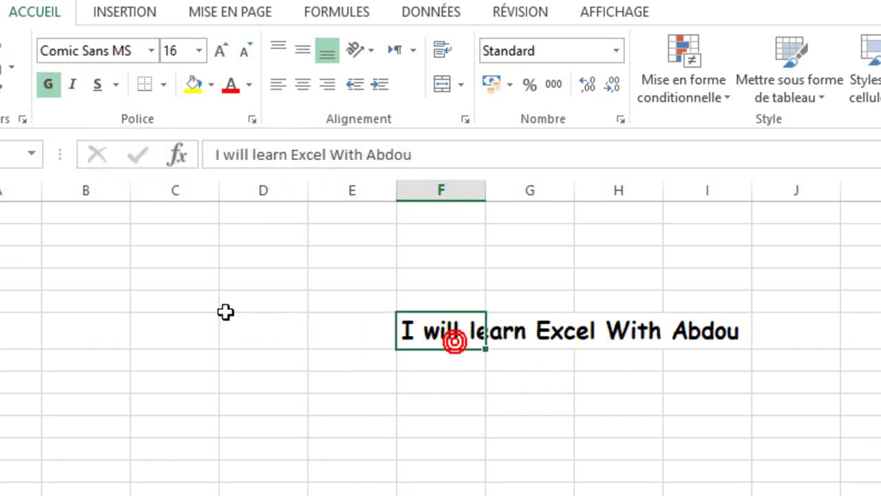
left_click(40, 89)
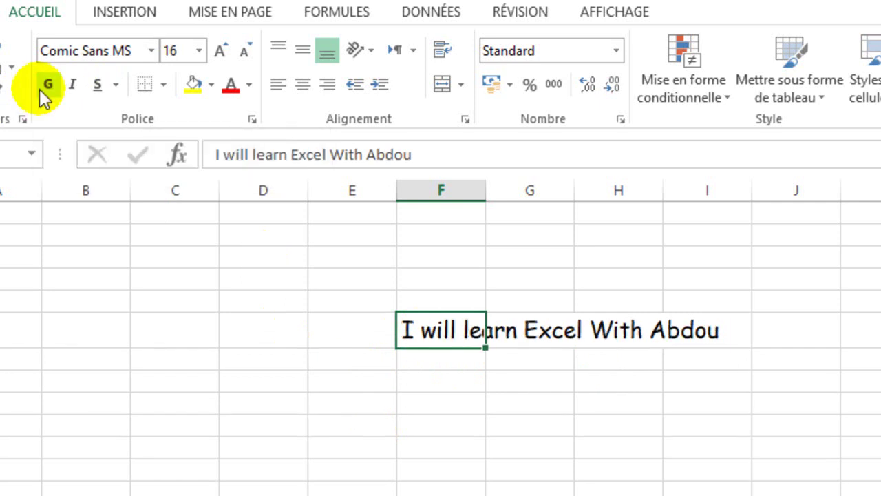
left_click(39, 89)
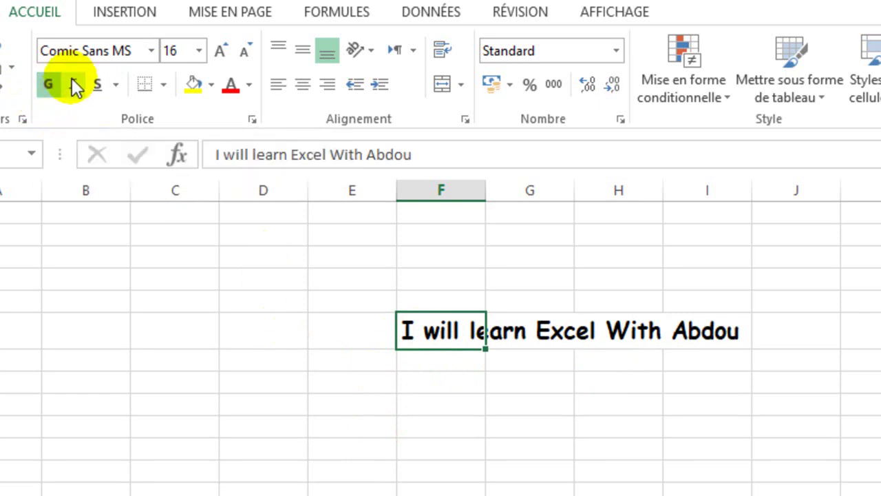
Add italic and underline to the sentence
left_click(73, 84)
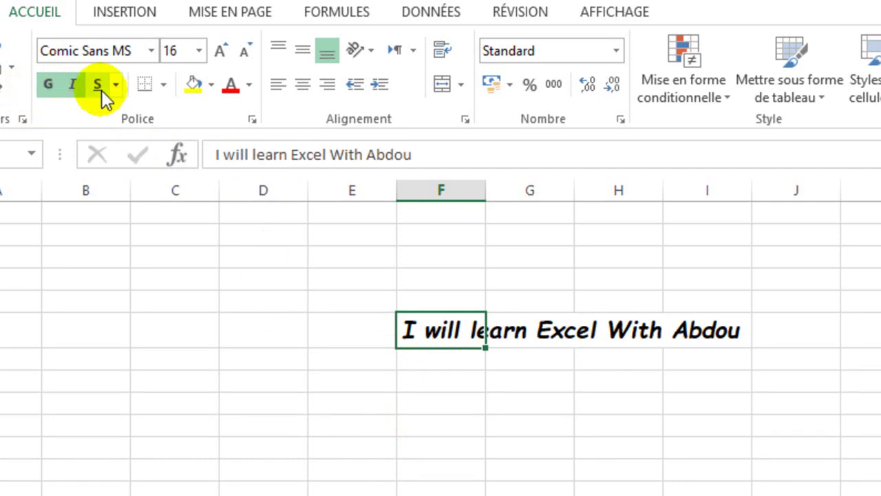
left_click(99, 85)
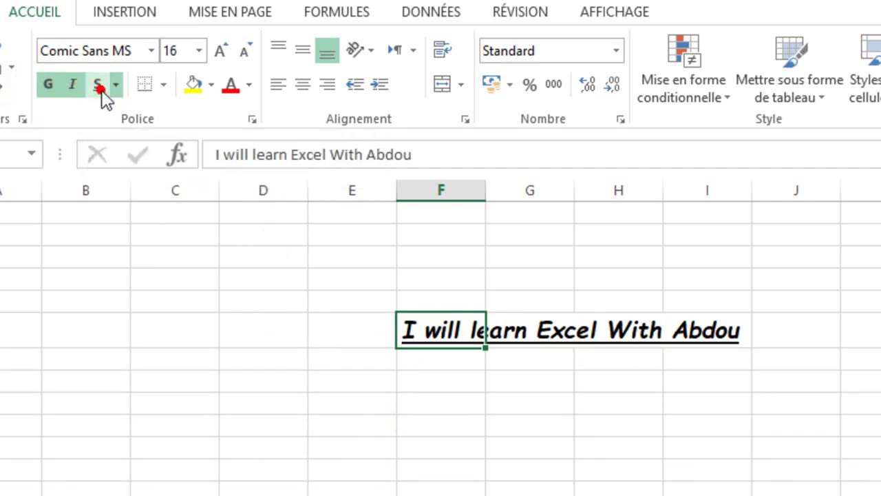
left_click(492, 462)
left_click(444, 332)
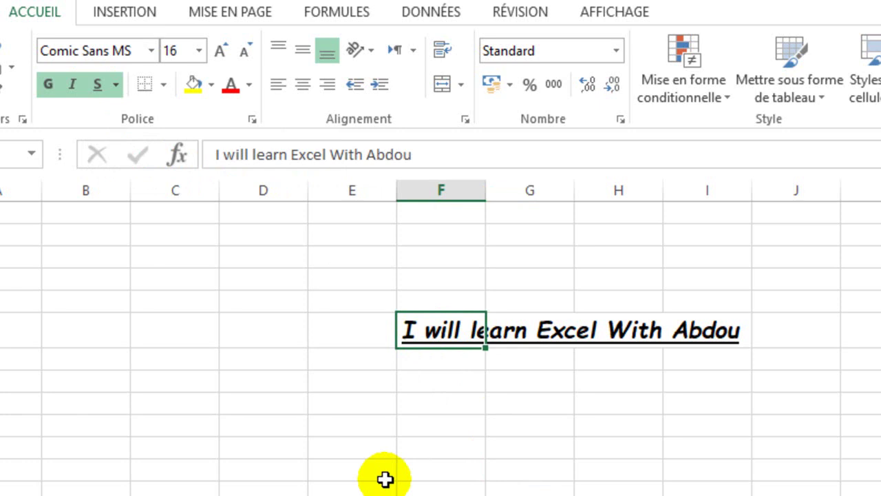
left_click(463, 419)
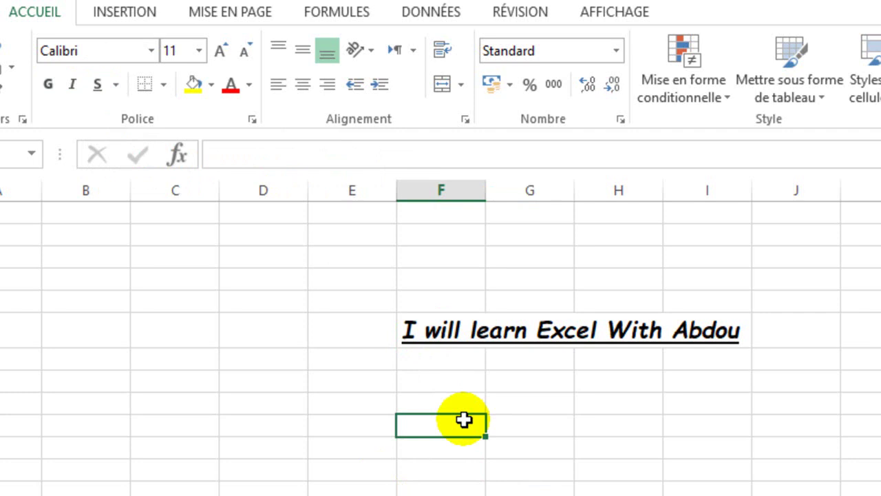
left_click(455, 339)
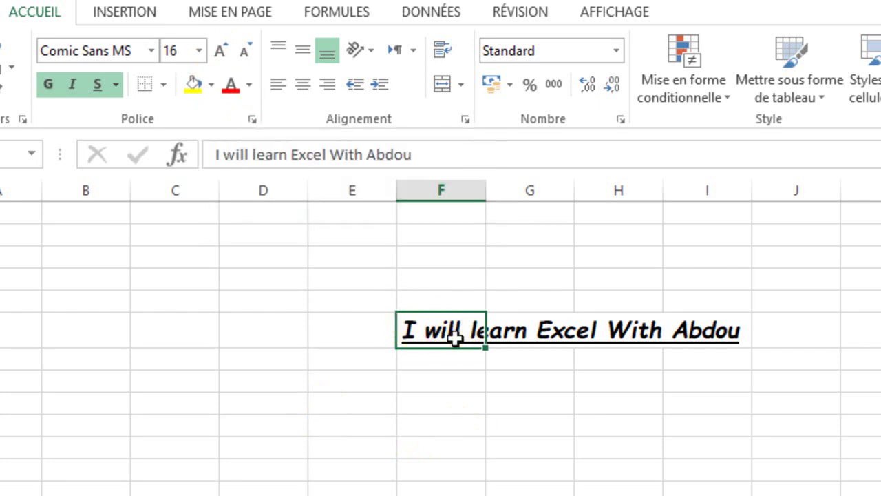
Fill cell F6 with orange
left_click(210, 83)
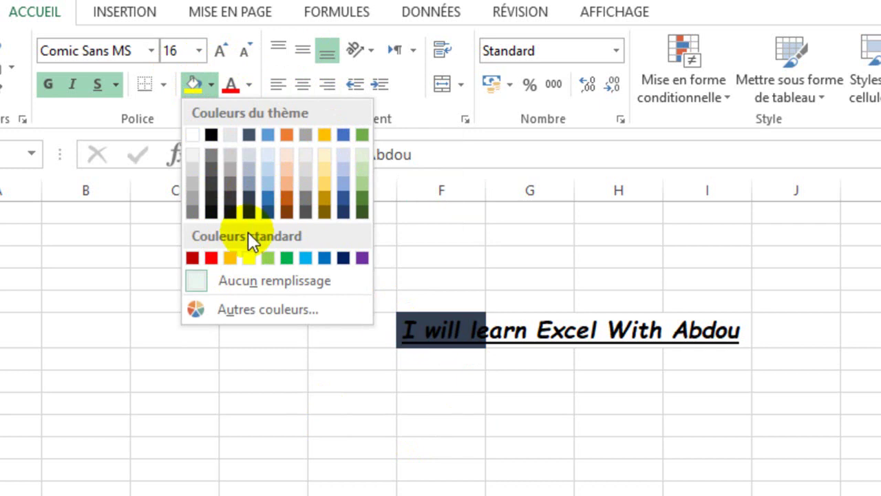
left_click(231, 253)
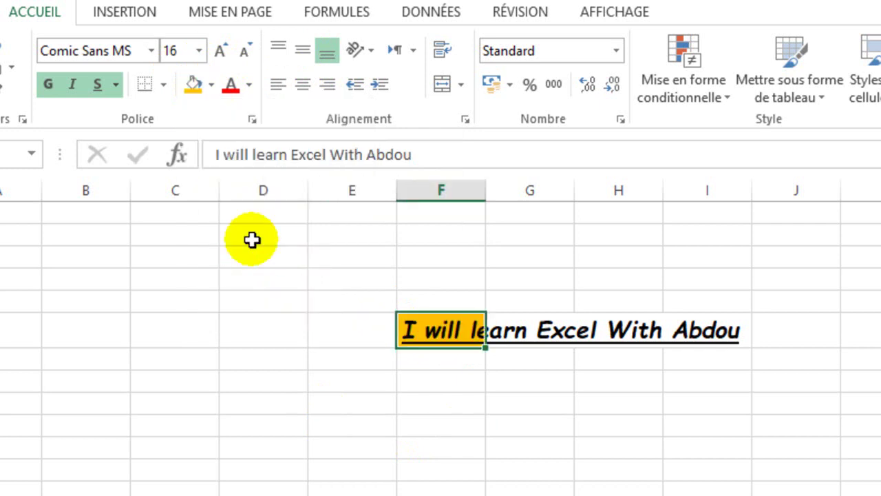
key("Return")
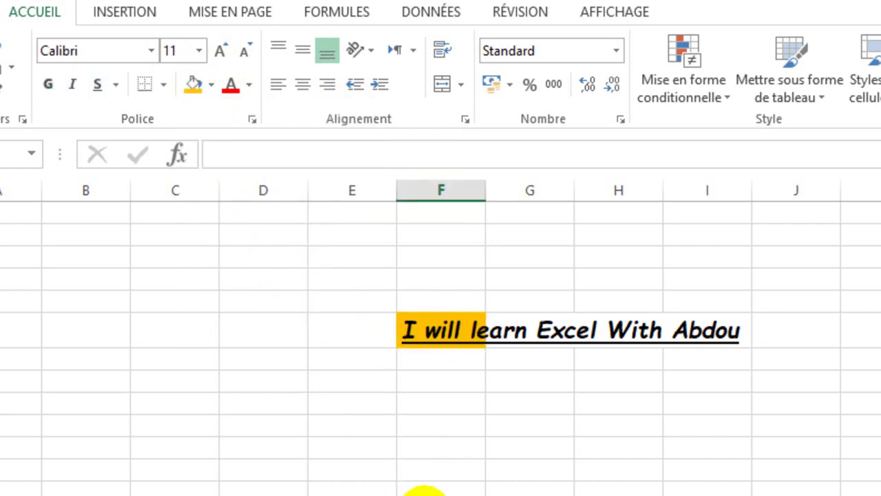
left_click(441, 321)
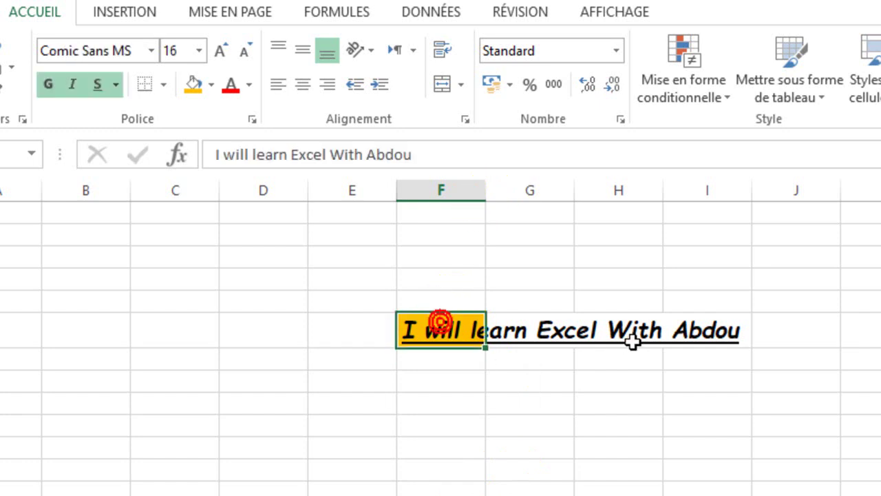
left_click(712, 335, "shift")
left_click(460, 319)
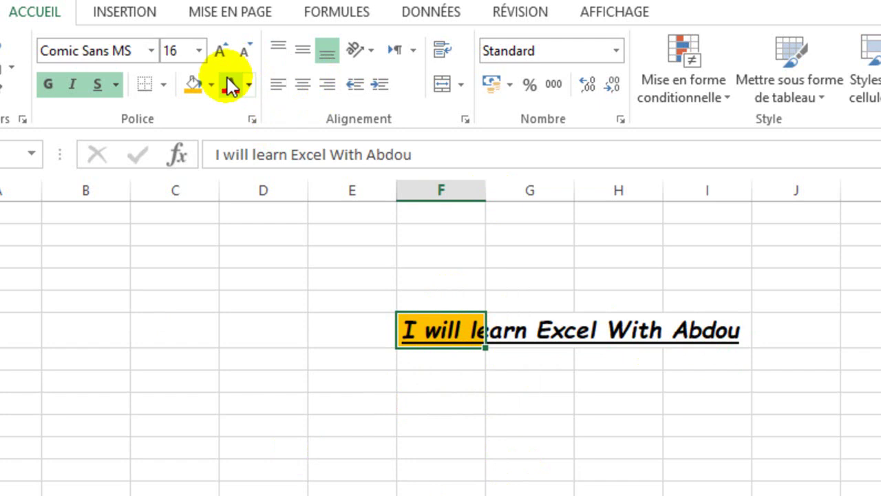
Make the sentence text dark blue
left_click(251, 85)
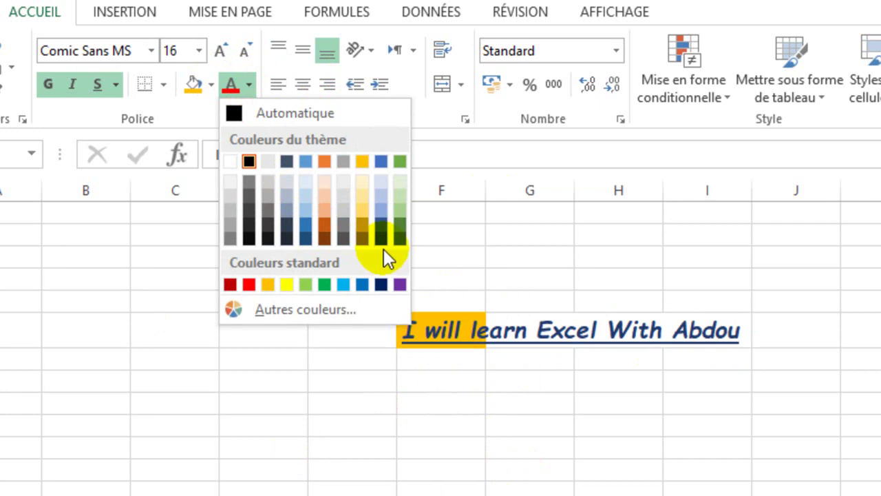
left_click(468, 487)
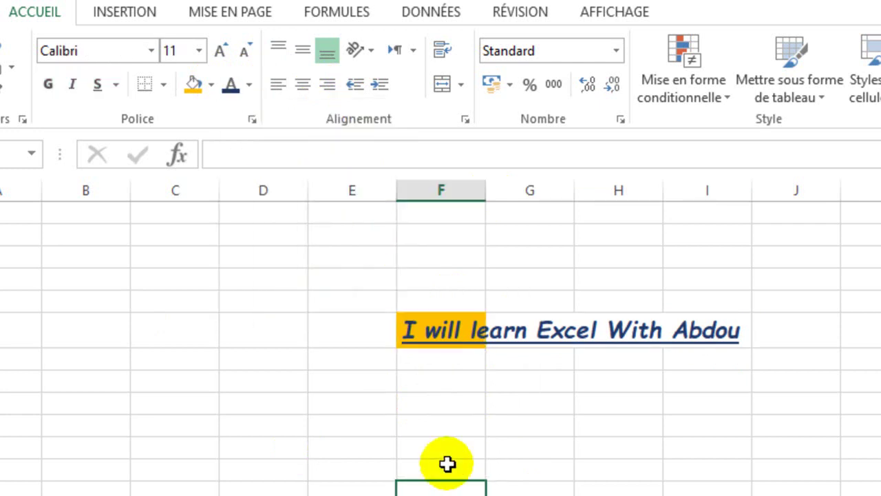
left_click(448, 332)
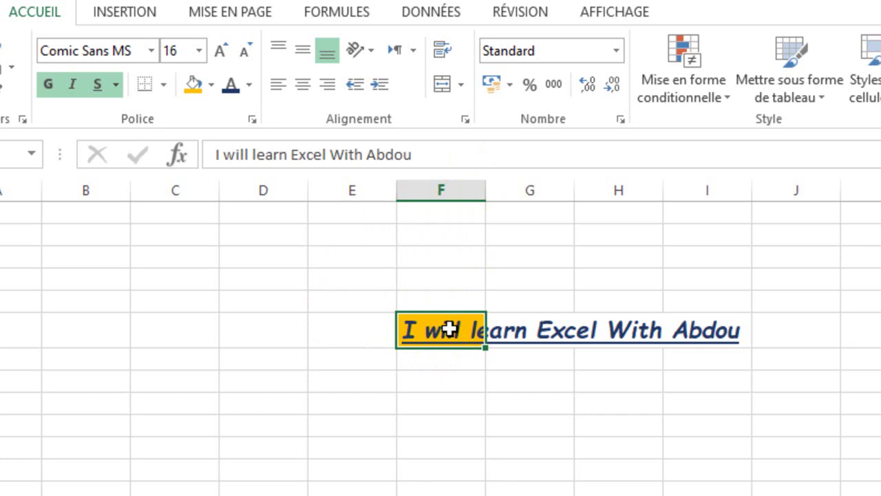
left_click_drag(449, 330, 712, 331)
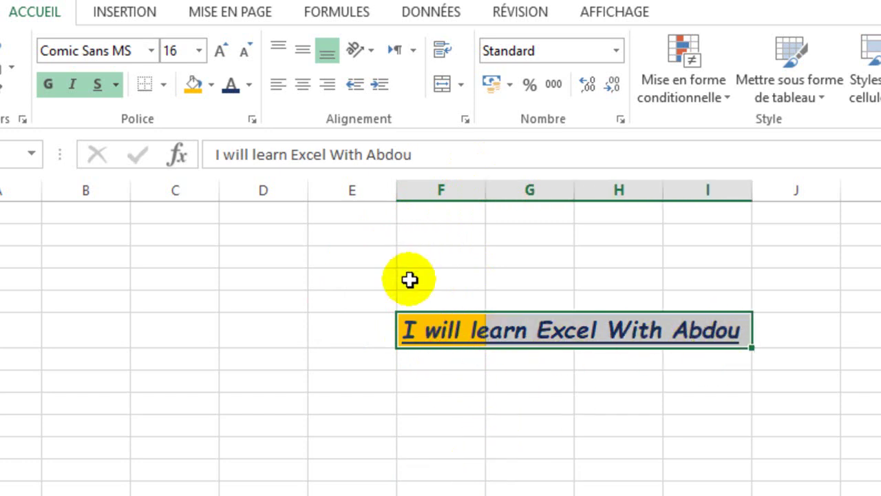
Widen column F to hold most of the sentence
key("shift+Left")
key("shift+Left")
left_click(438, 191)
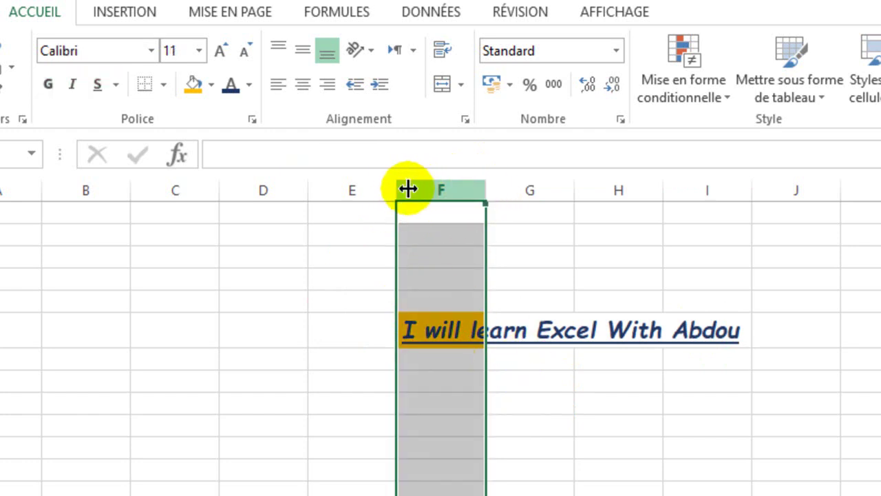
left_click(462, 333)
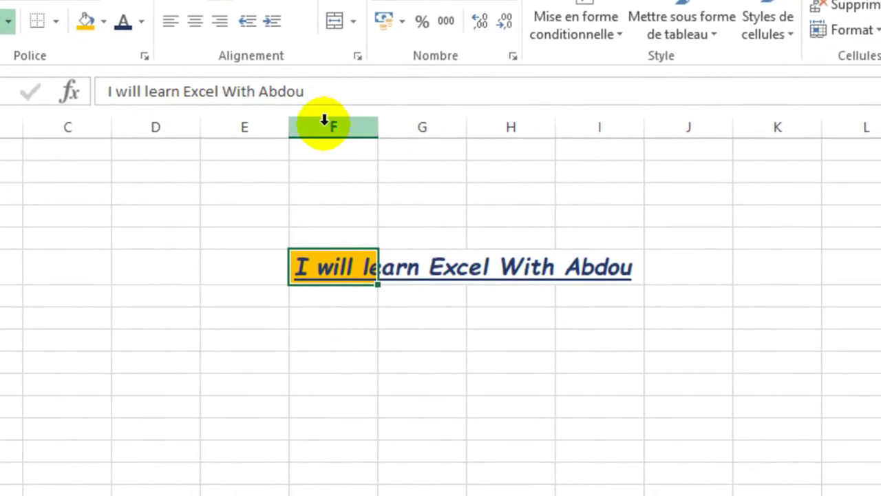
left_click(323, 121)
left_click(415, 121)
left_click(335, 120)
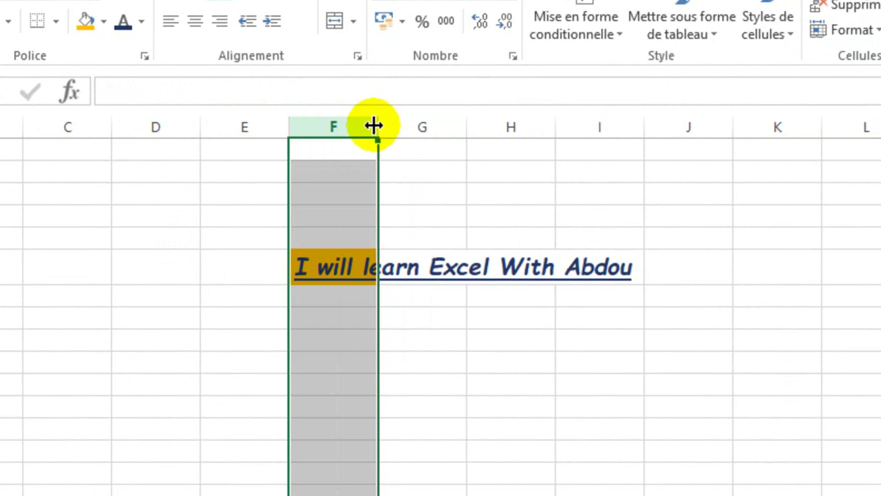
left_click_drag(373, 125, 583, 120)
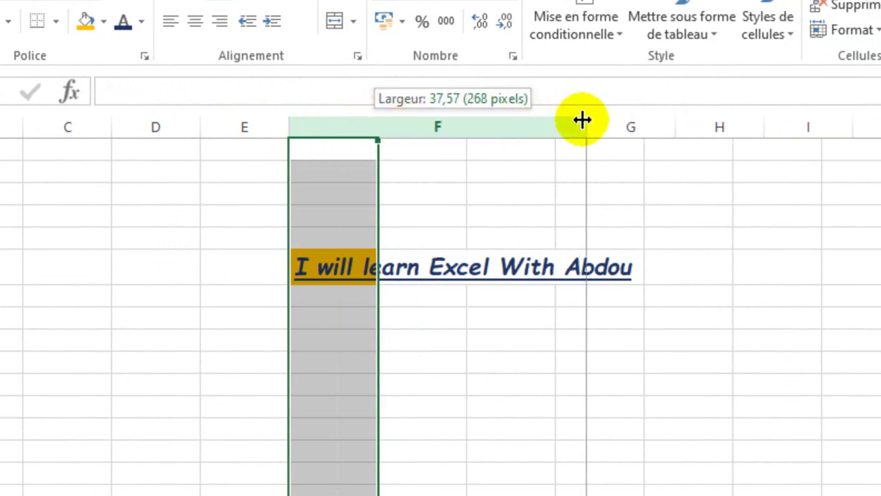
left_click_drag(582, 121, 506, 133)
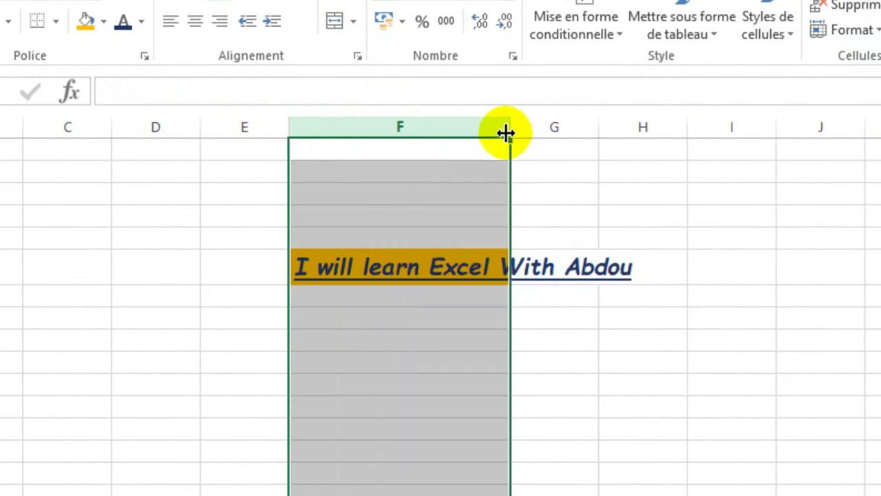
Widen column F further until the whole sentence fits in F6
left_click(425, 313)
left_click(322, 270)
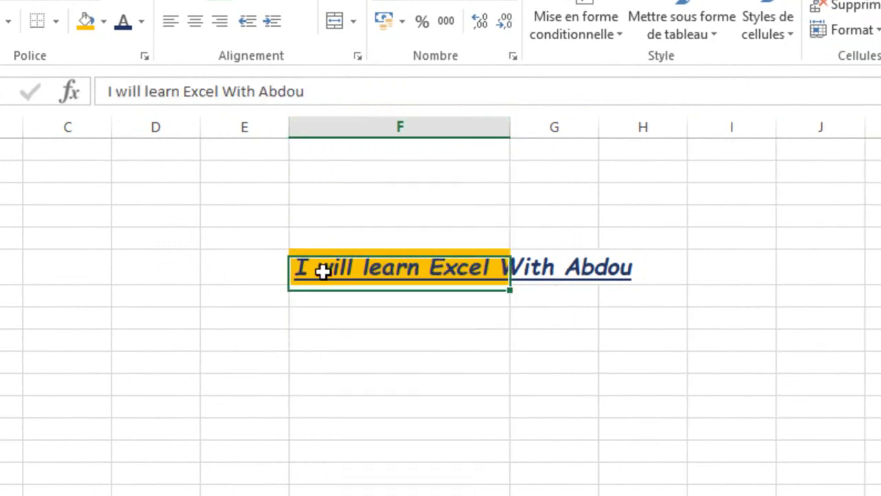
left_click(456, 124)
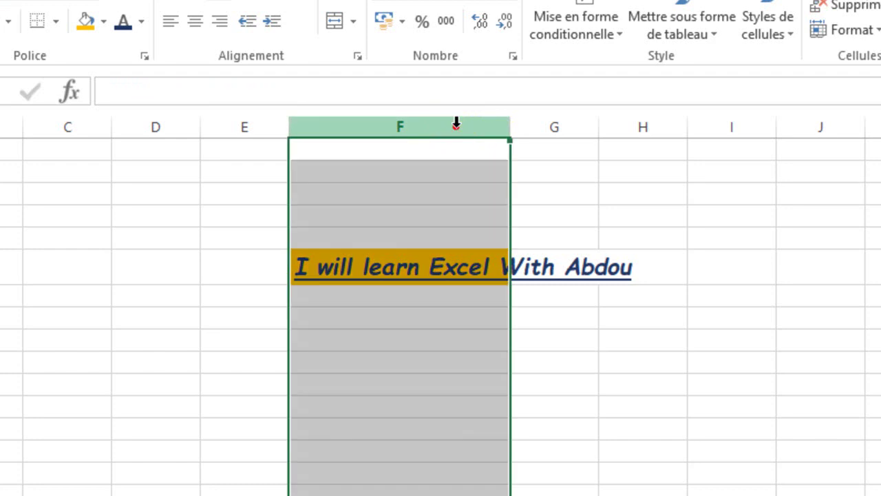
left_click(462, 212)
left_click_drag(509, 126, 647, 126)
left_click(602, 425)
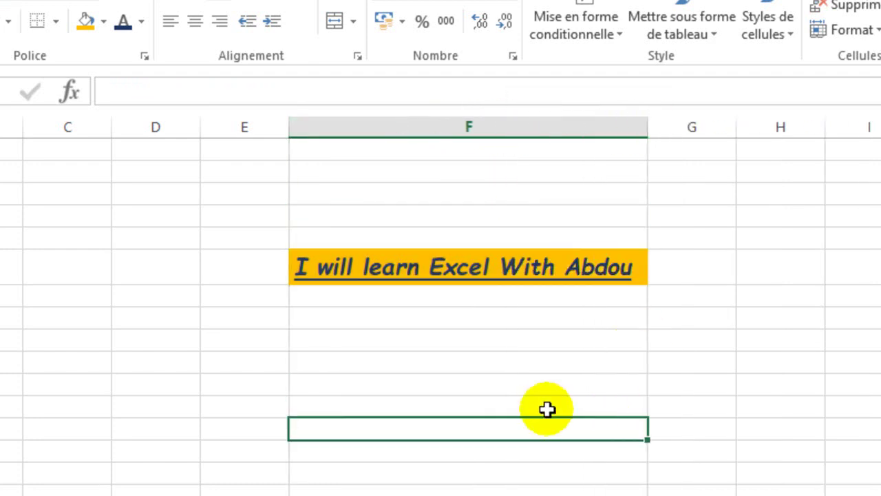
left_click(527, 268)
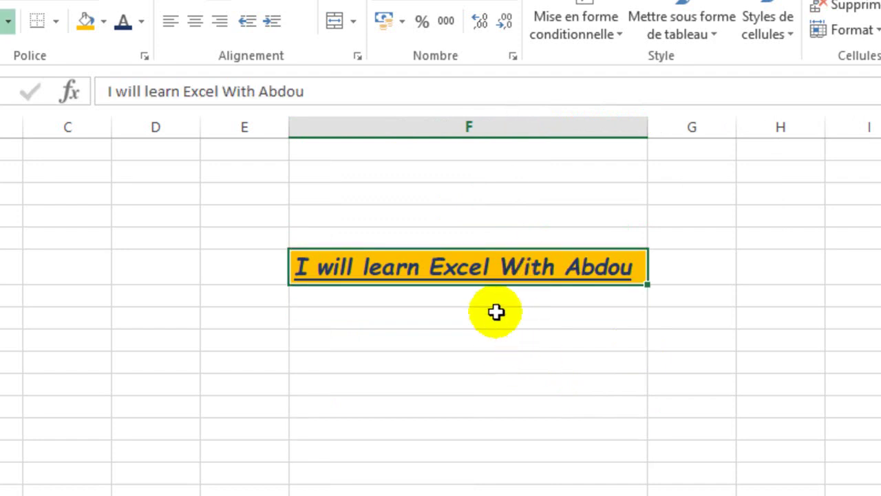
Narrow column F, AutoFit it to the sentence, then narrow it back to width 14.86
left_click_drag(648, 126, 406, 133)
left_click(379, 197)
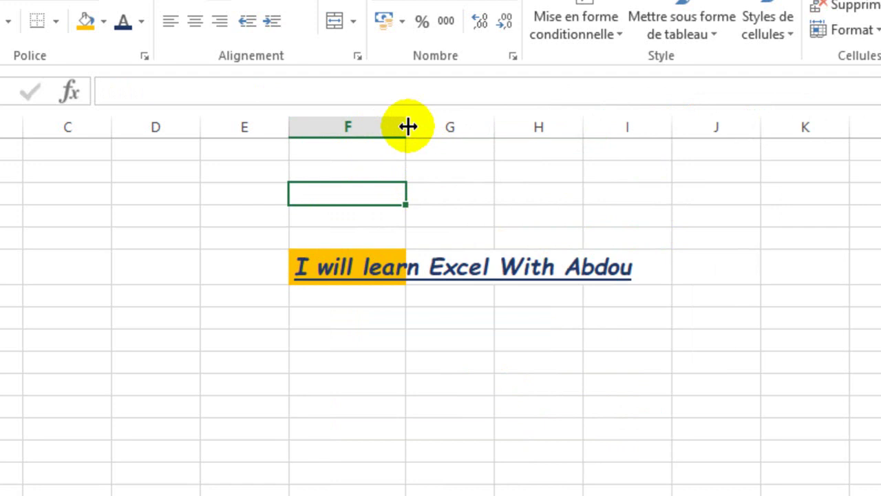
double_click(409, 126)
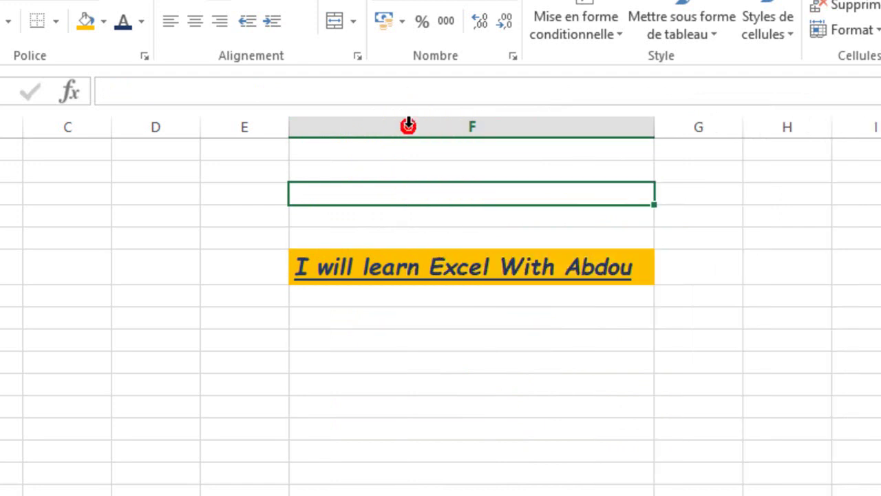
left_click(495, 262)
left_click(494, 262)
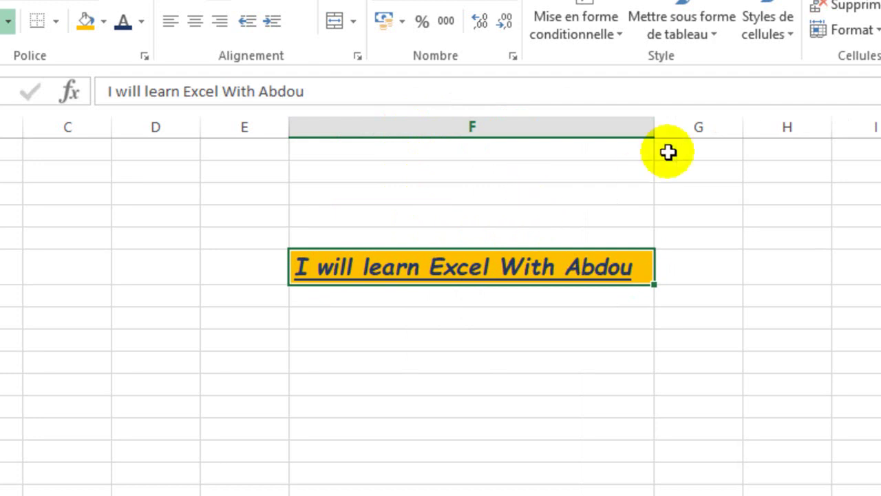
left_click_drag(655, 127, 412, 135)
Set column F's width to 50 via Largeur de colonne
left_click(338, 121)
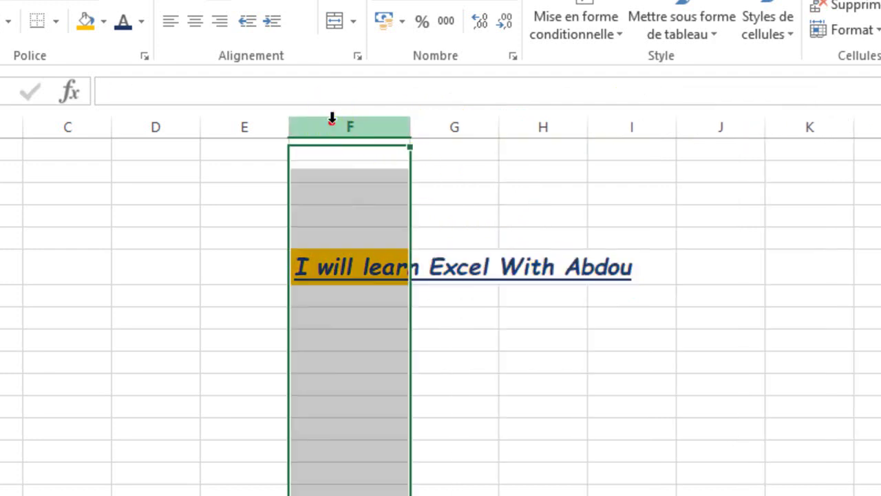
right_click(354, 127)
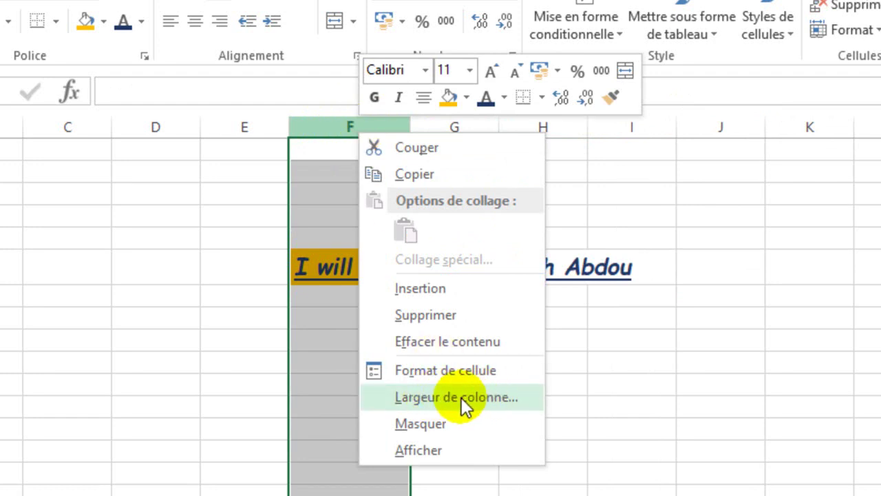
left_click(461, 397)
type("50")
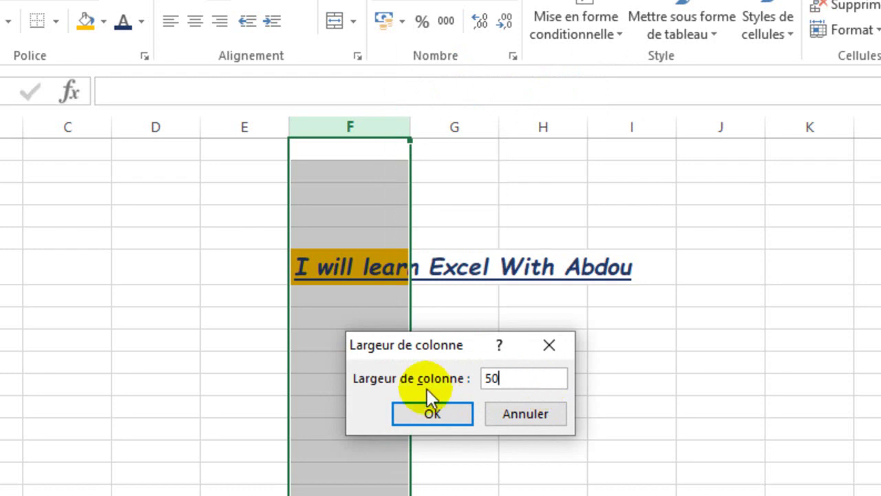
left_click(429, 412)
Check that column F now measures 50 (355 pixels)
left_click(529, 438)
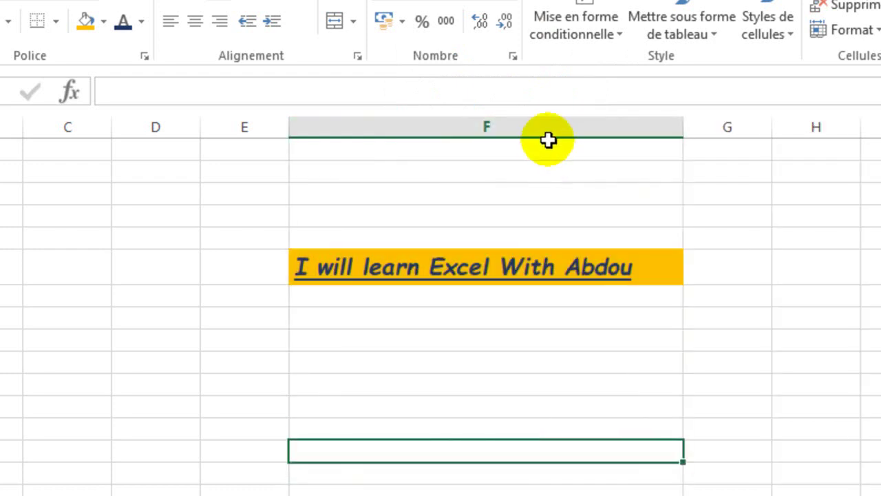
left_click(555, 113)
left_click(598, 383)
left_click(595, 164)
left_click(613, 340)
left_click(684, 137)
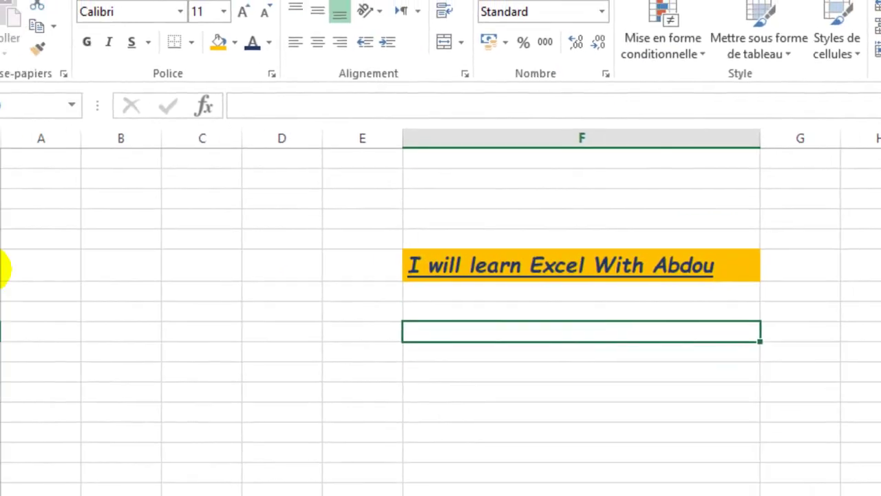
Drag row 6's lower border down to make the sentence row much taller
left_click(14, 268)
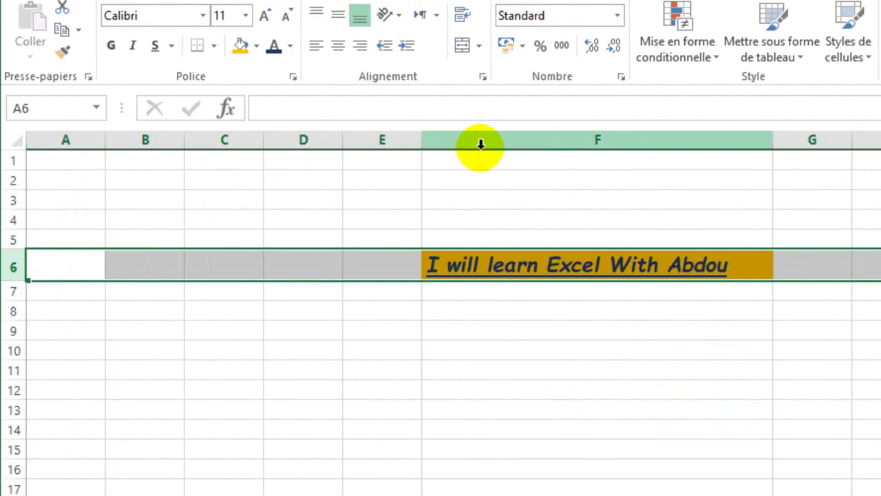
left_click(480, 141)
left_click(13, 266)
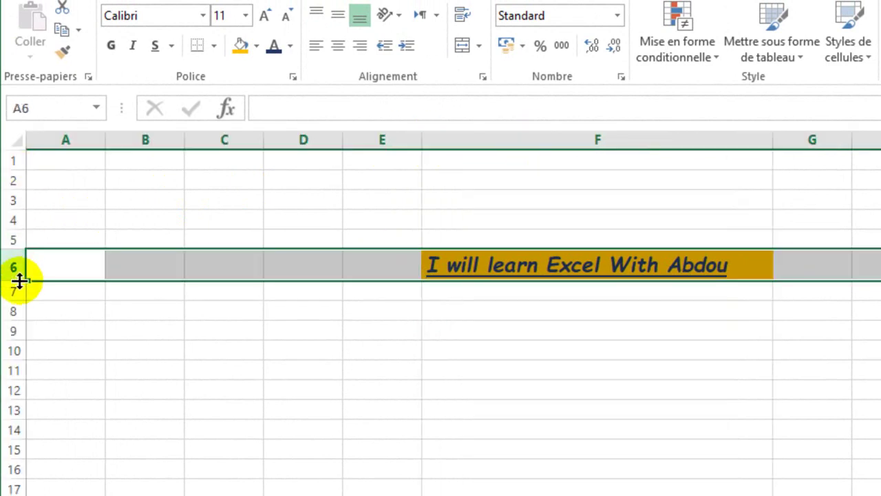
left_click_drag(19, 280, 19, 280)
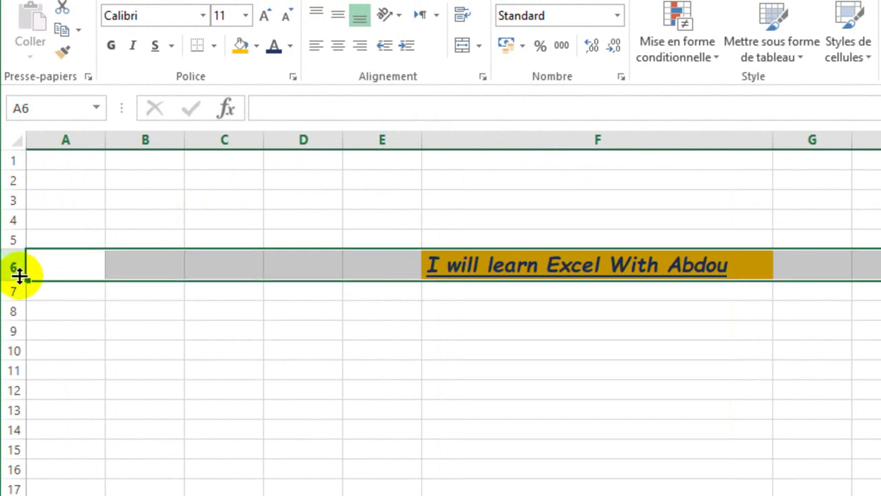
left_click_drag(21, 275, 20, 310)
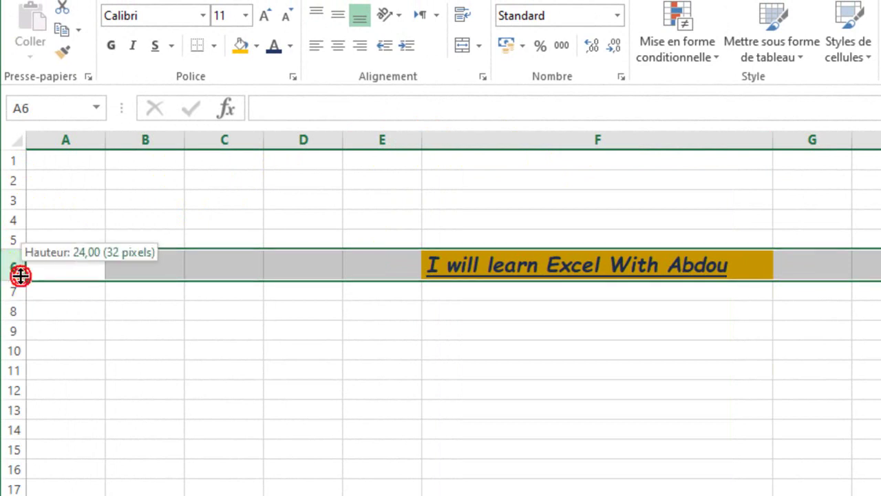
left_click(199, 305)
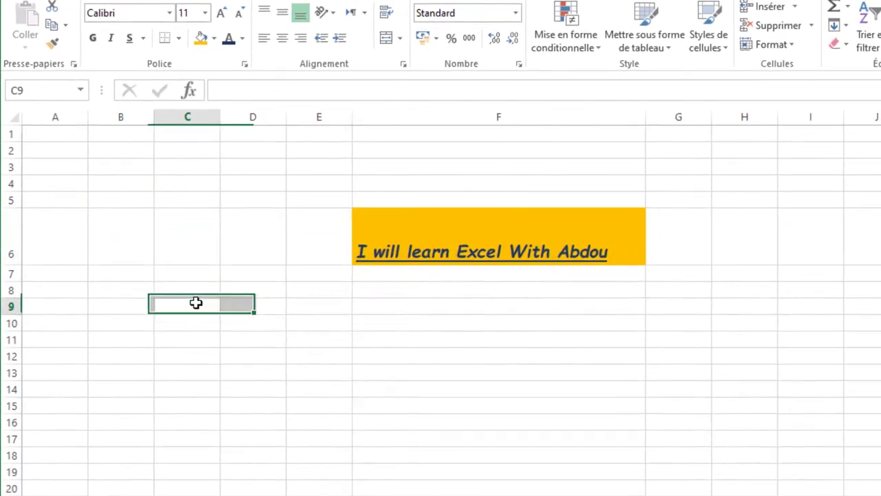
left_click(431, 223)
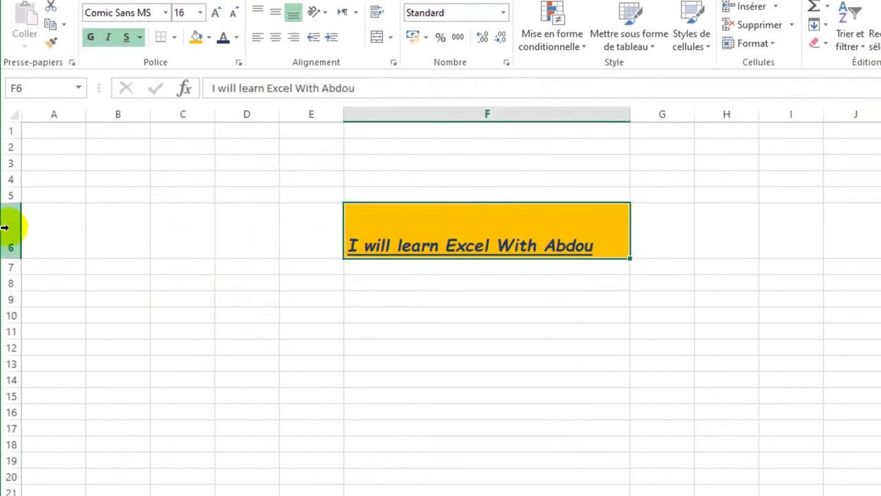
Set row 6's height to 20 via Hauteur de ligne
left_click(6, 227)
right_click(6, 227)
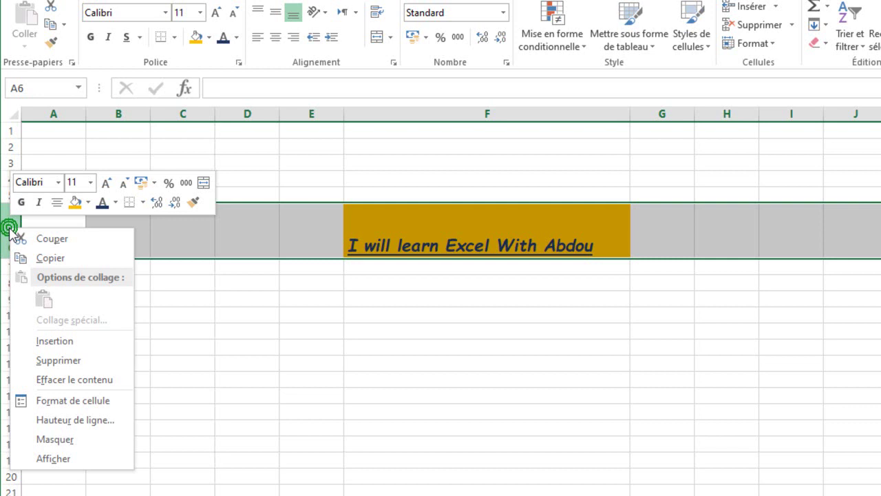
left_click(110, 420)
type("20")
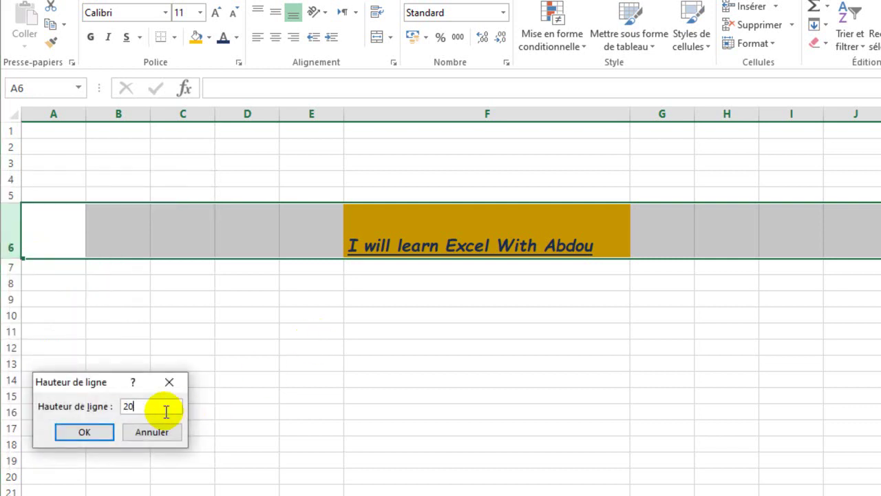
left_click(93, 427)
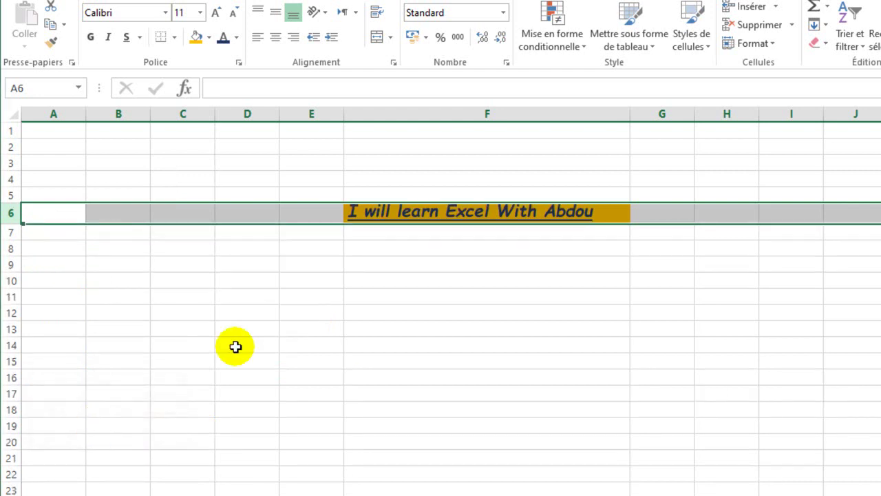
Change row 6's height to 40
right_click(9, 213)
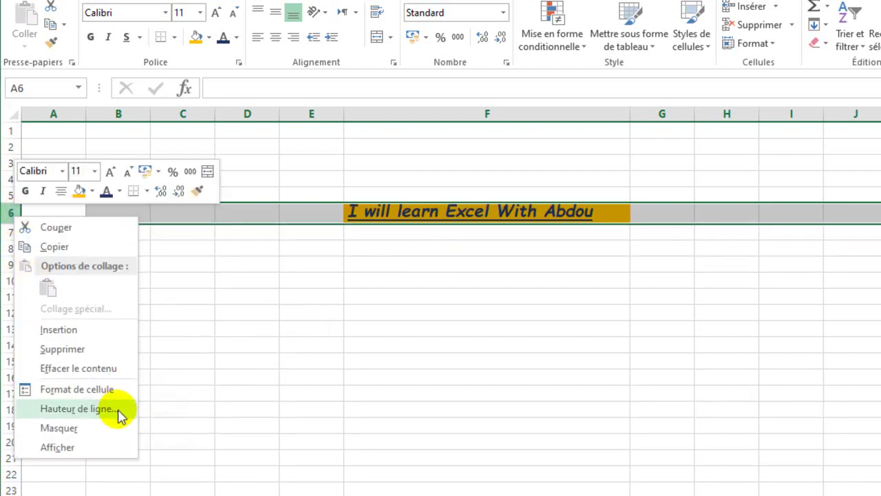
left_click(118, 412)
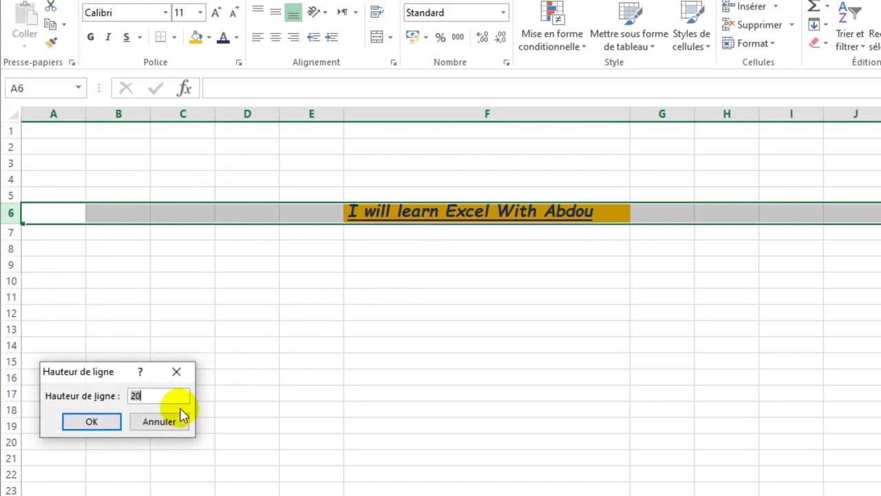
left_click(92, 421)
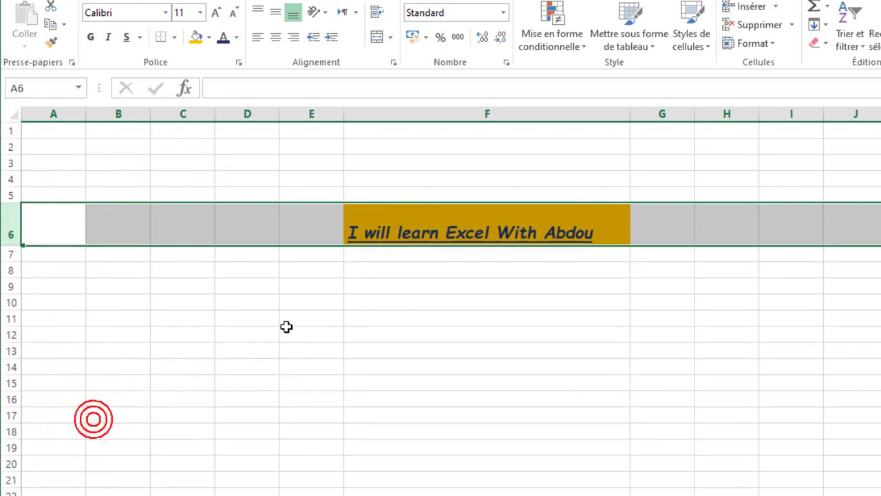
left_click(286, 329)
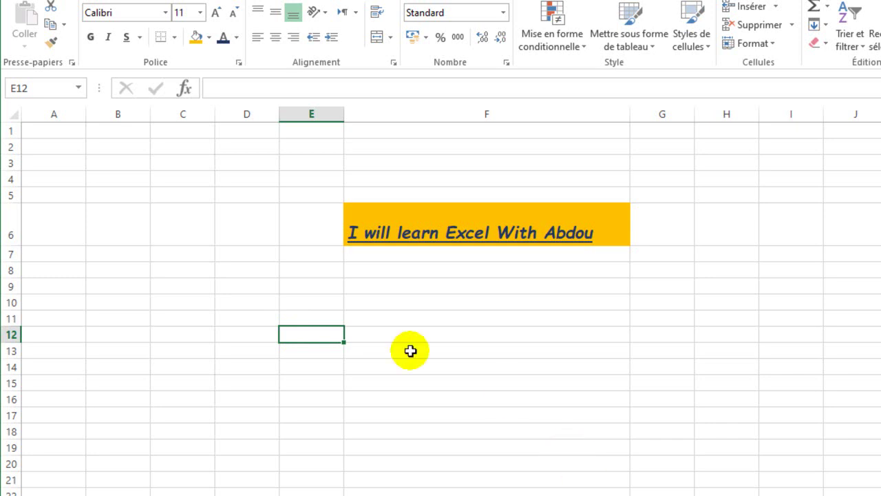
Select columns F through H and drag a header border so all three share one narrower width
left_click(411, 116)
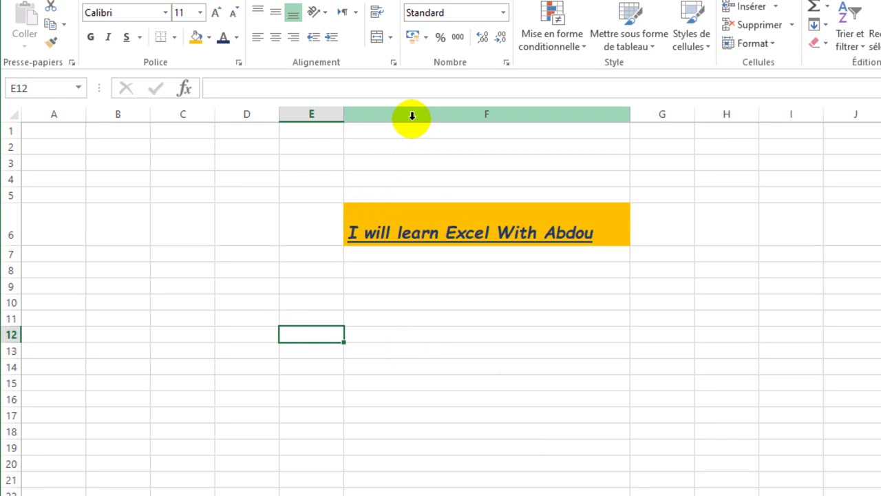
left_click(432, 112)
left_click_drag(432, 112, 730, 107)
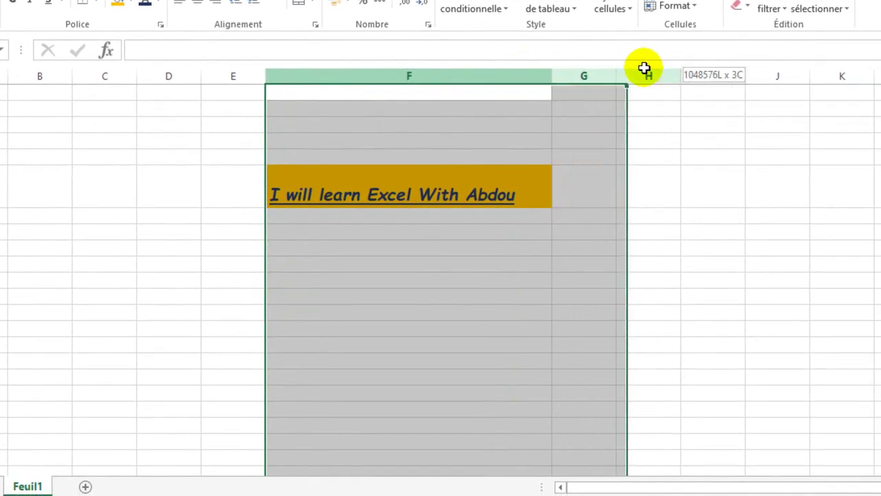
left_click_drag(653, 68, 644, 72)
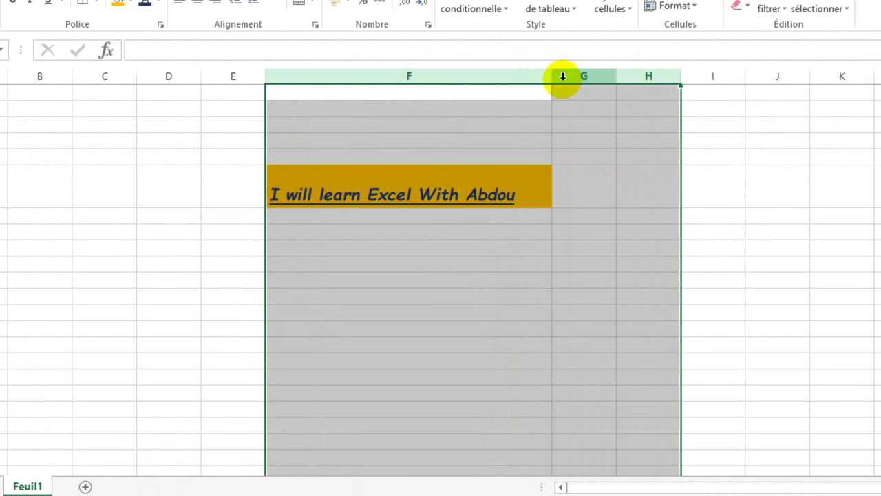
mouse_move(555, 80)
left_mouse_down()
mouse_move(566, 80)
mouse_move(419, 100)
left_mouse_up()
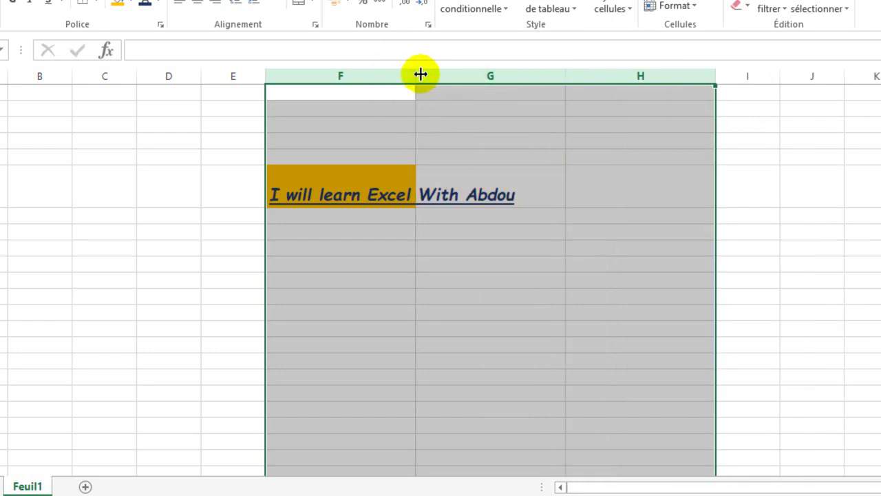
left_click(387, 73)
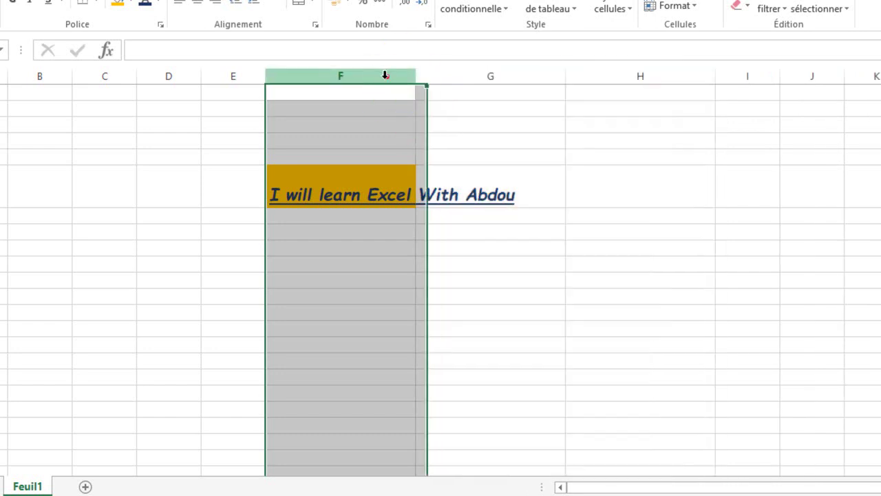
left_click(482, 72)
left_click(591, 73)
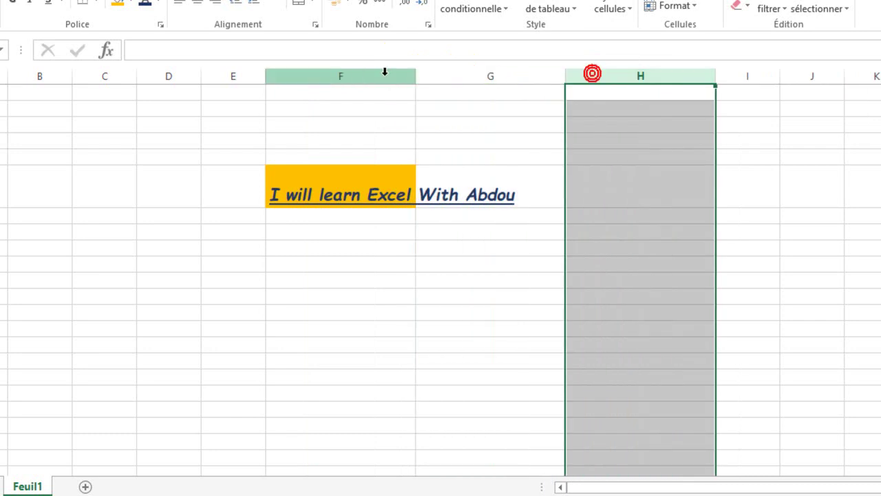
left_click_drag(384, 75, 582, 75)
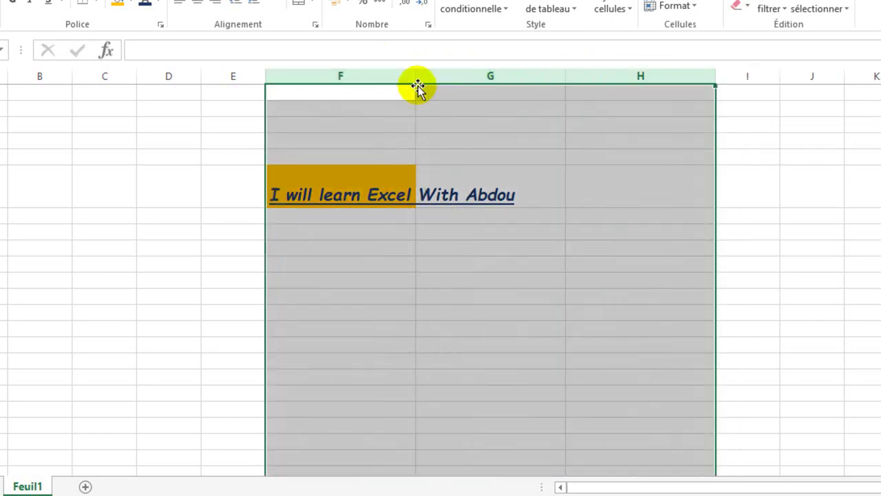
left_click_drag(417, 80, 425, 78)
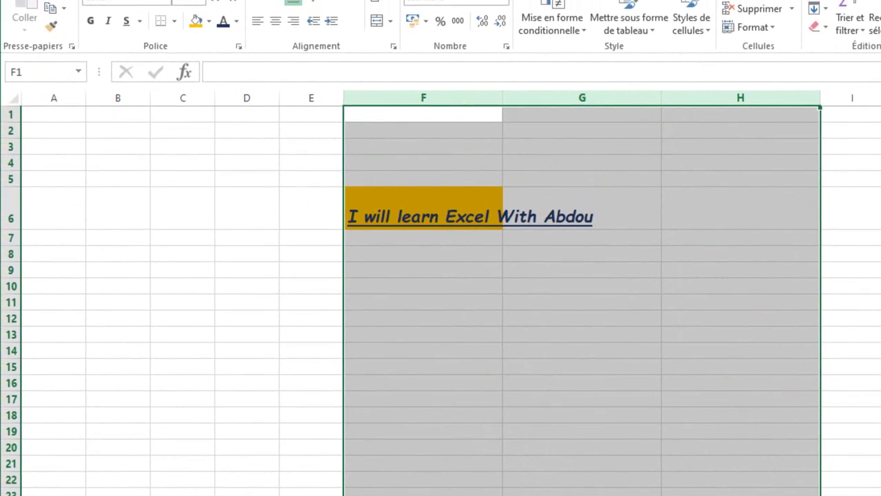
Make rows 6 to 10 taller
left_click_drag(2, 210, 12, 270)
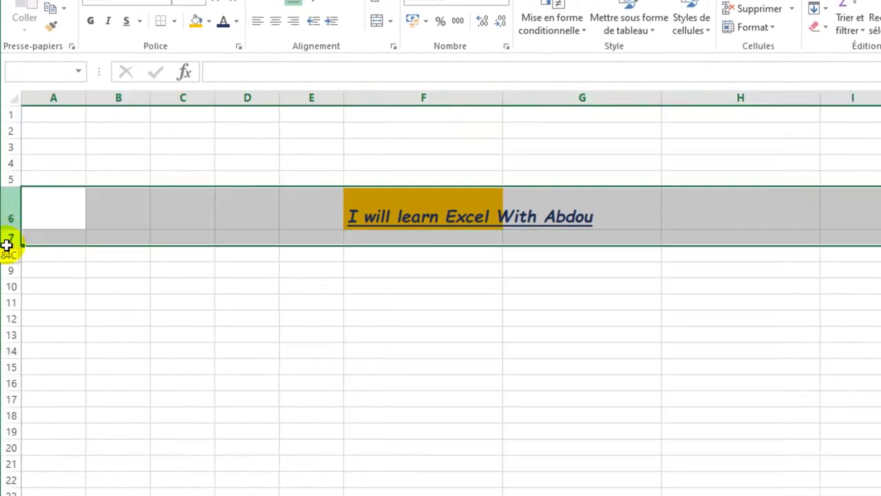
left_click_drag(12, 223, 12, 235)
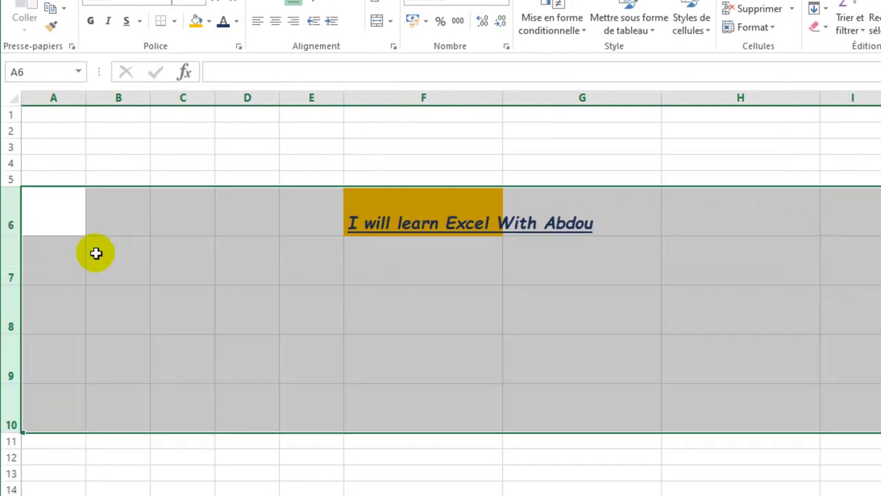
left_click_drag(113, 223, 138, 429)
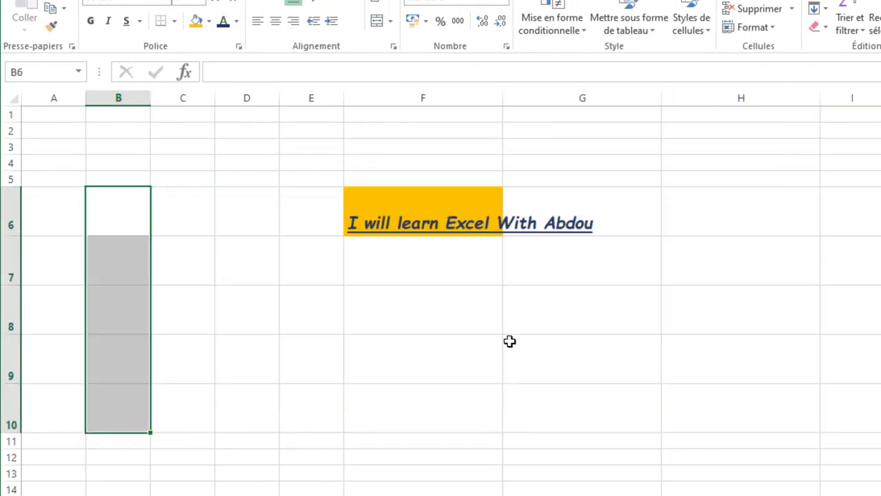
left_click(510, 341)
Widen column F so the whole sentence fits inside F6
left_click(453, 206)
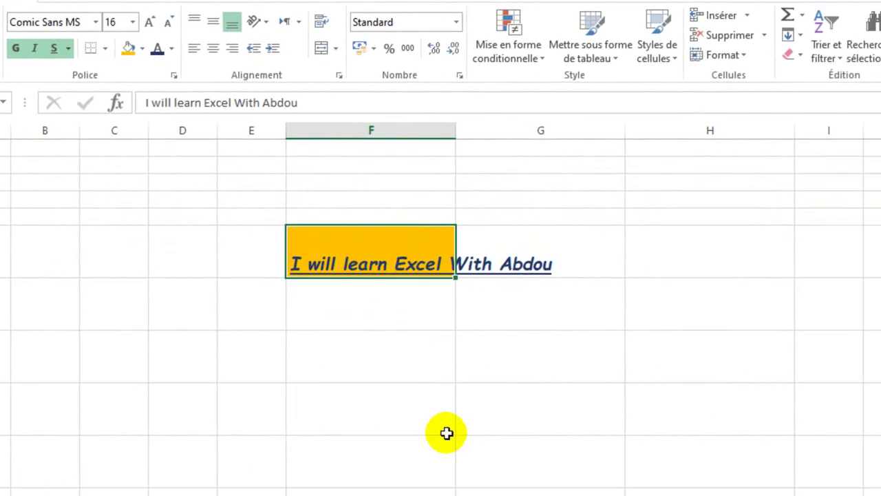
mouse_move(456, 128)
left_mouse_down()
mouse_move(602, 117)
mouse_move(675, 124)
left_mouse_up()
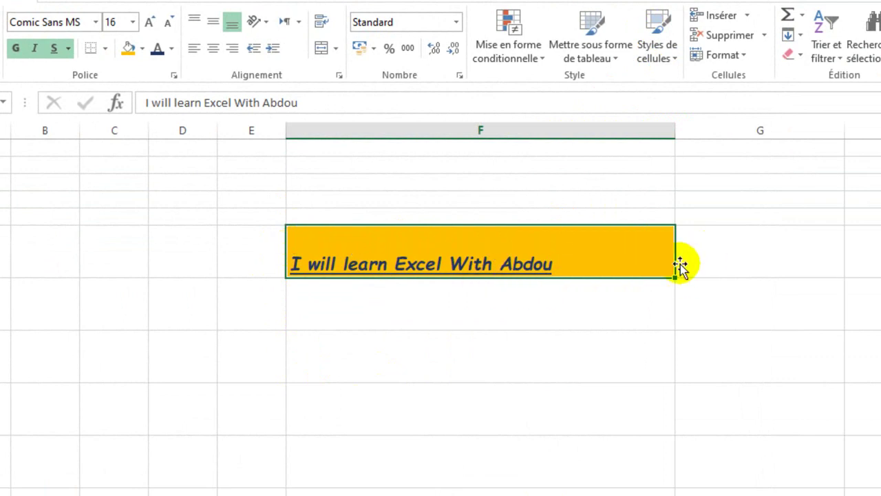
key("Return")
left_click(533, 407)
Centre the sentence horizontally in F6 after trying right and left alignment
left_click(534, 251)
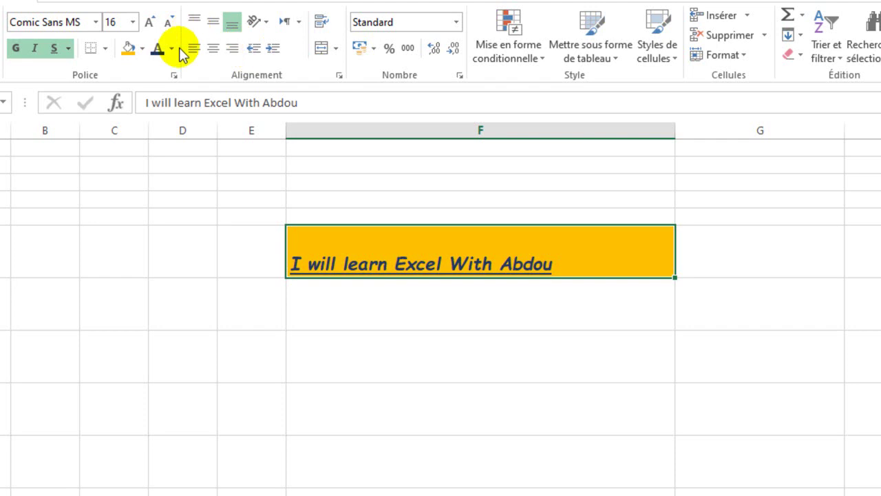
left_click(239, 52)
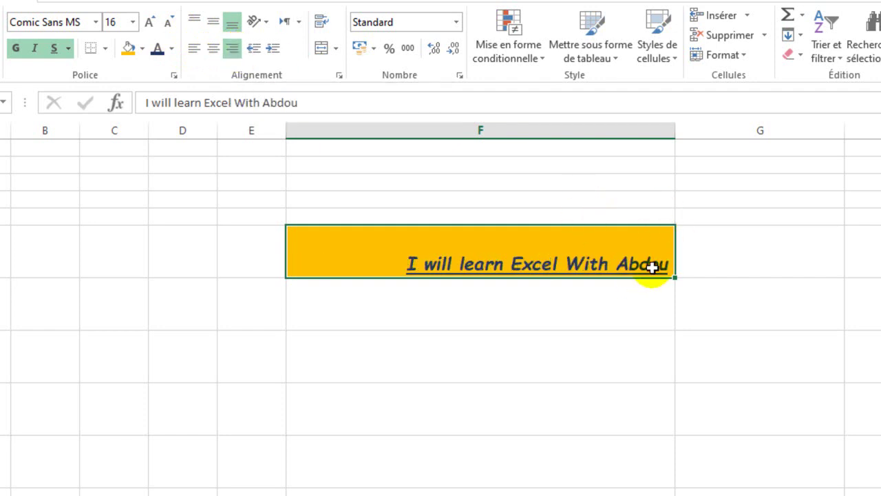
left_click(194, 49)
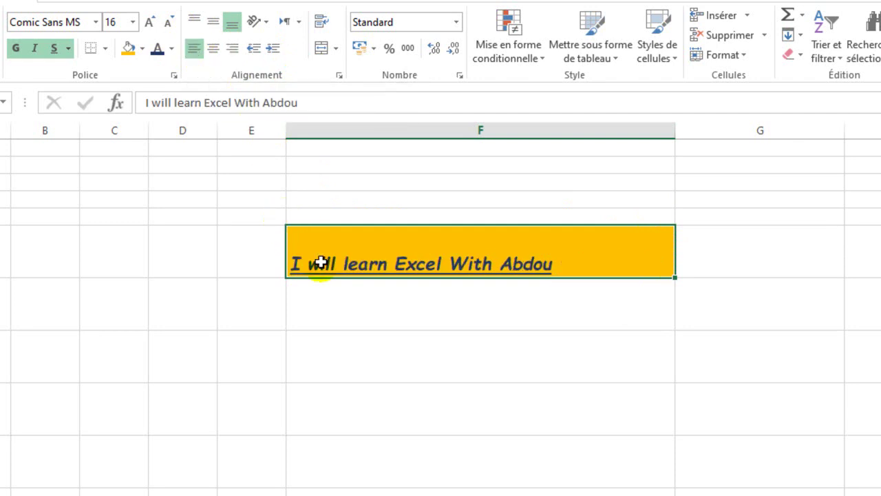
left_click(214, 49)
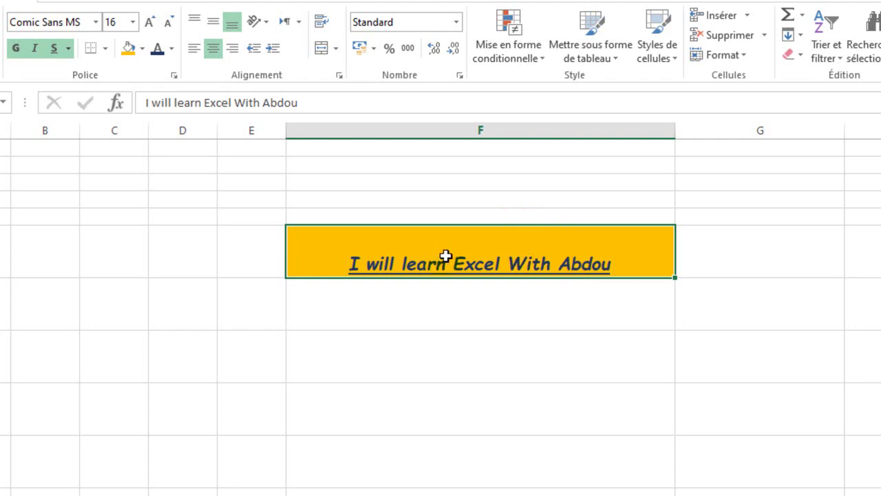
Centre the sentence vertically within F6 as well
left_click(445, 344)
left_click(482, 251)
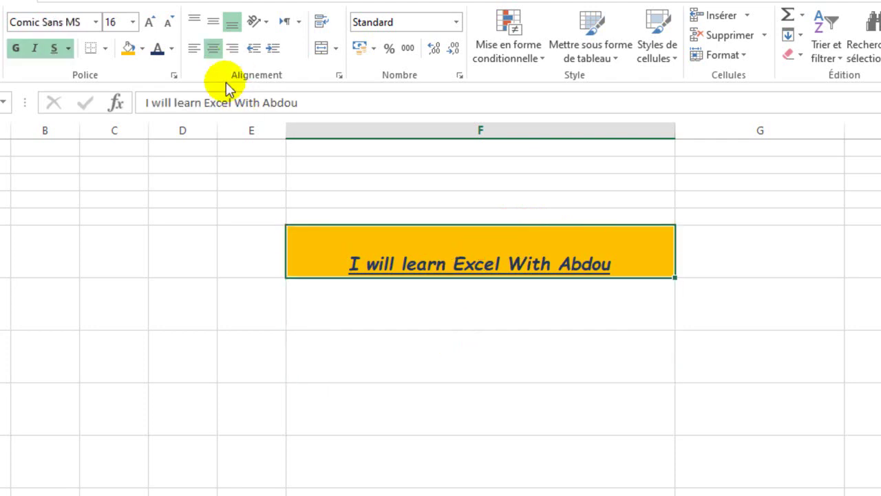
left_click(215, 25)
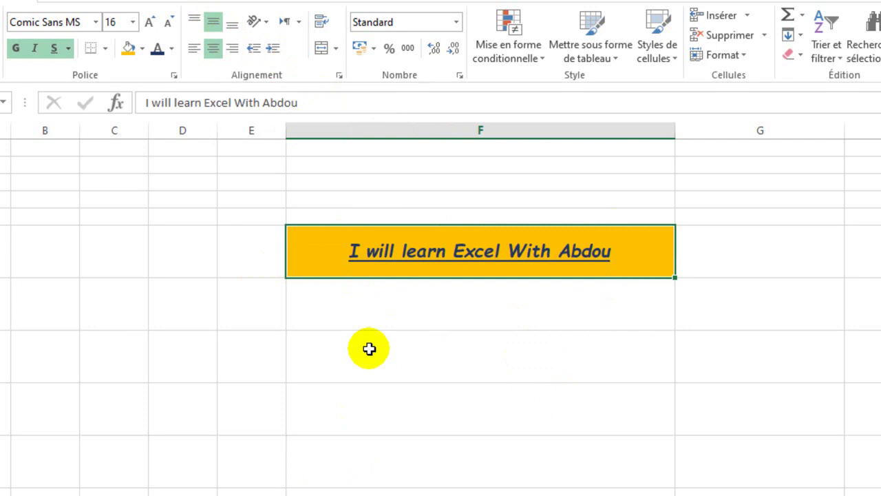
left_click(469, 371)
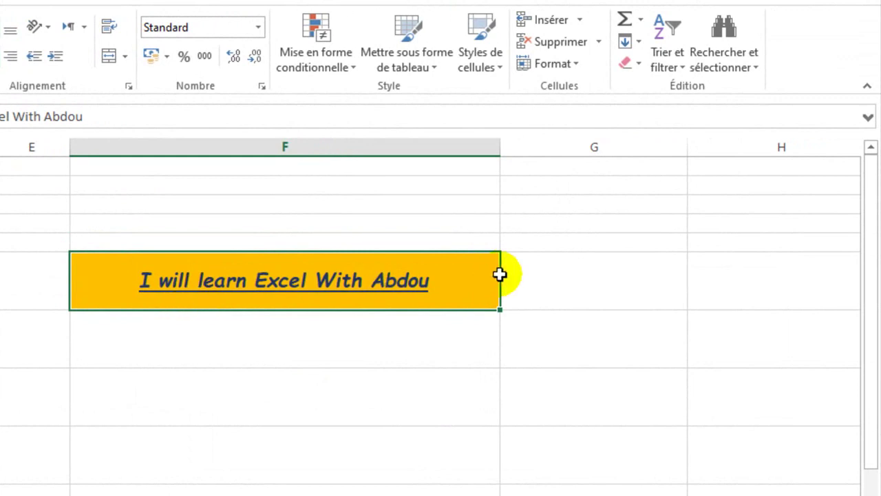
Merge and centre F6:G6 so the sentence spans both columns
left_click_drag(482, 273, 505, 365)
left_click(489, 414)
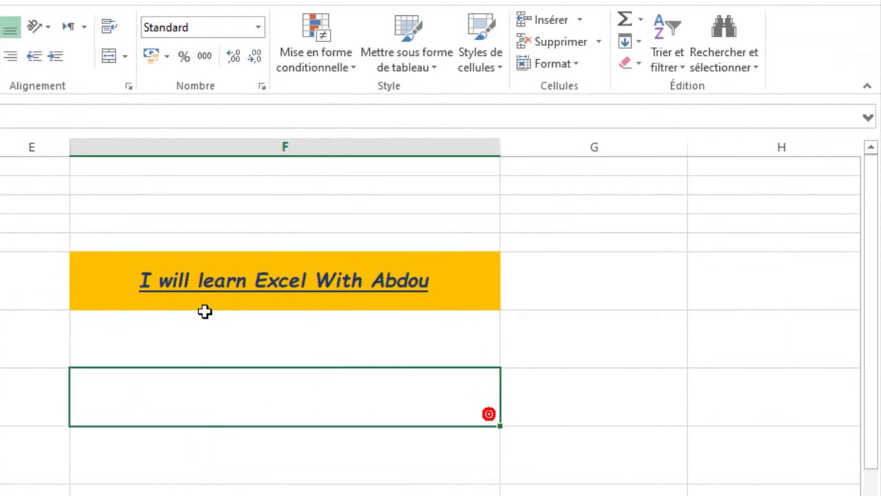
left_click_drag(202, 278, 508, 289)
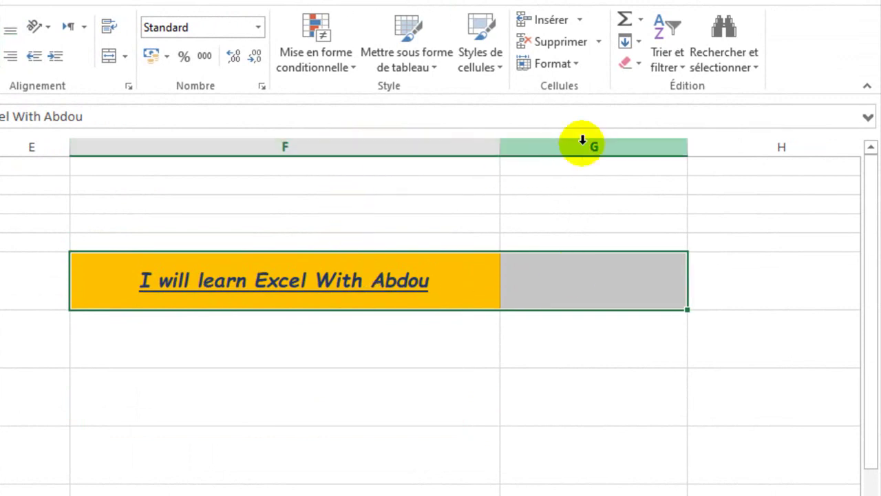
left_click(110, 58)
Extend the selection from the merged banner across to column H
left_click(494, 415)
left_click(431, 286)
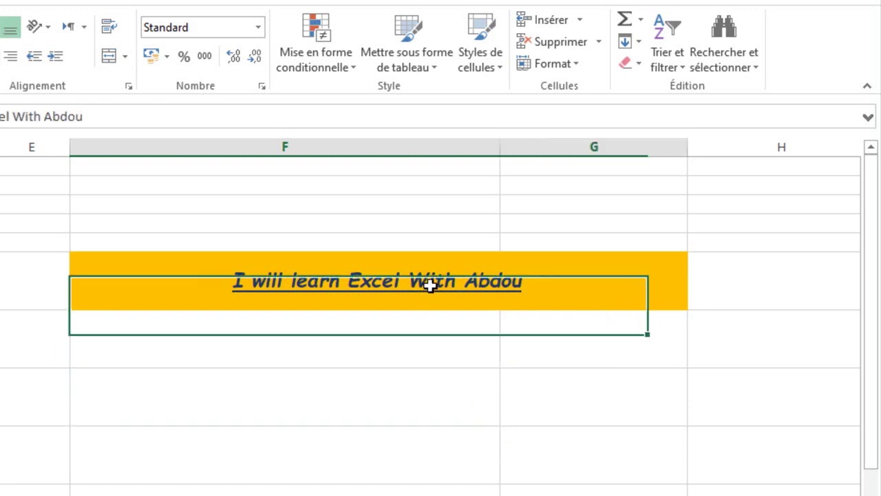
left_click(412, 146)
left_click(528, 146)
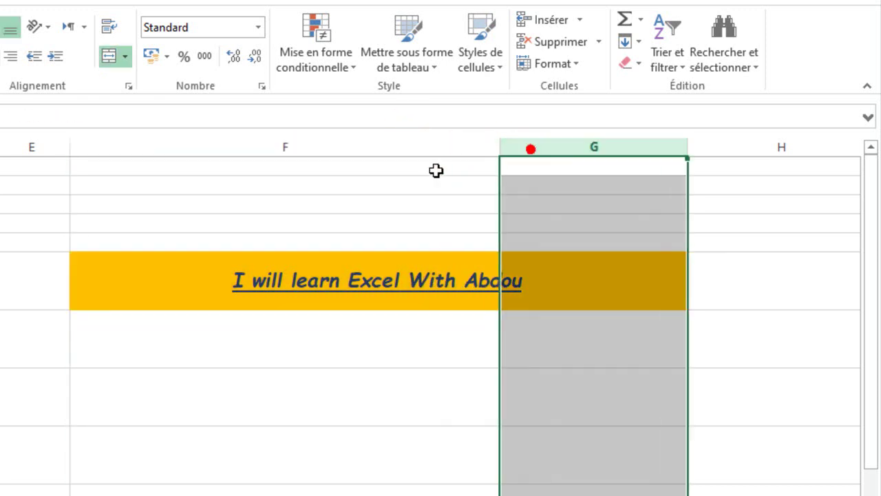
left_click(394, 262)
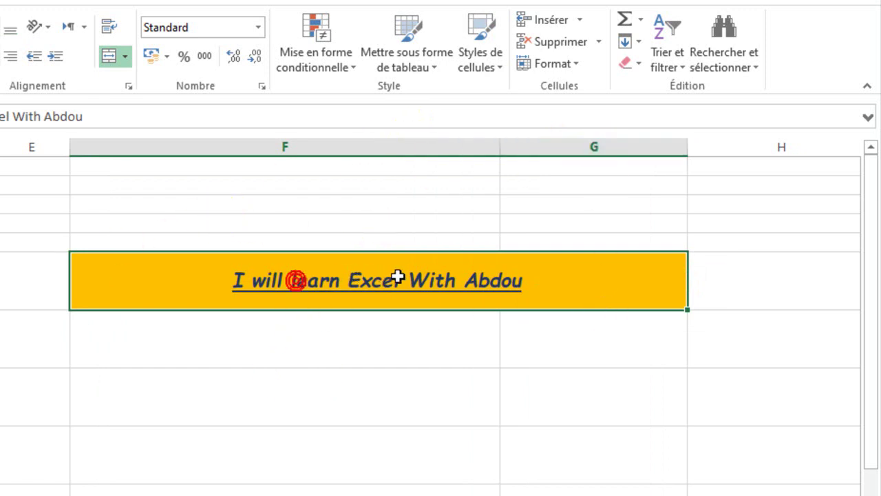
left_click_drag(383, 277, 622, 301)
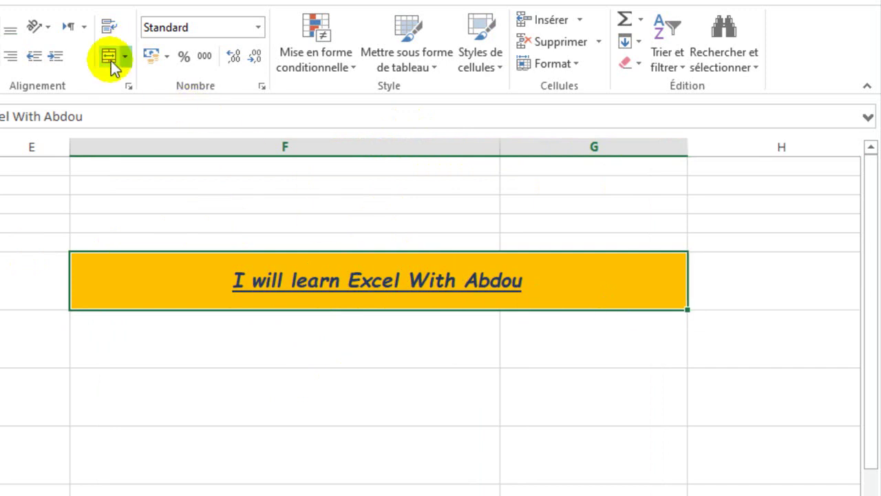
left_click_drag(281, 297, 732, 271)
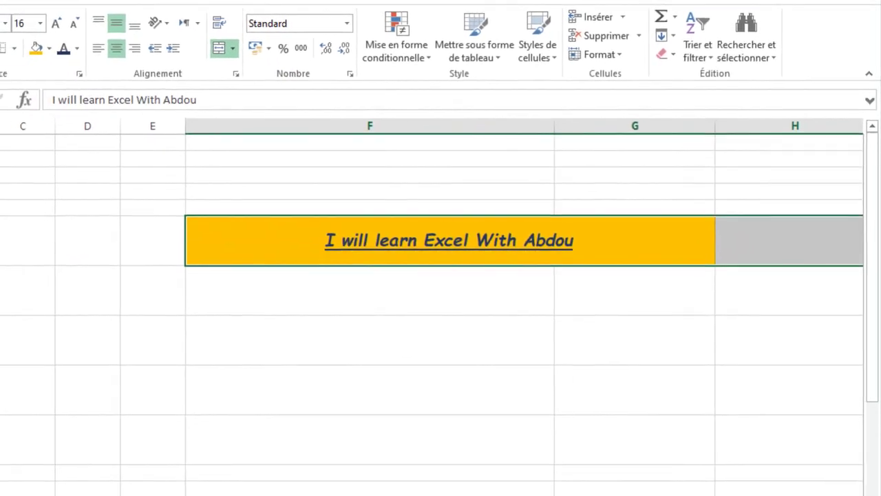
Re-merge the banner across F6:H6 and fill F7 green
left_click(219, 50)
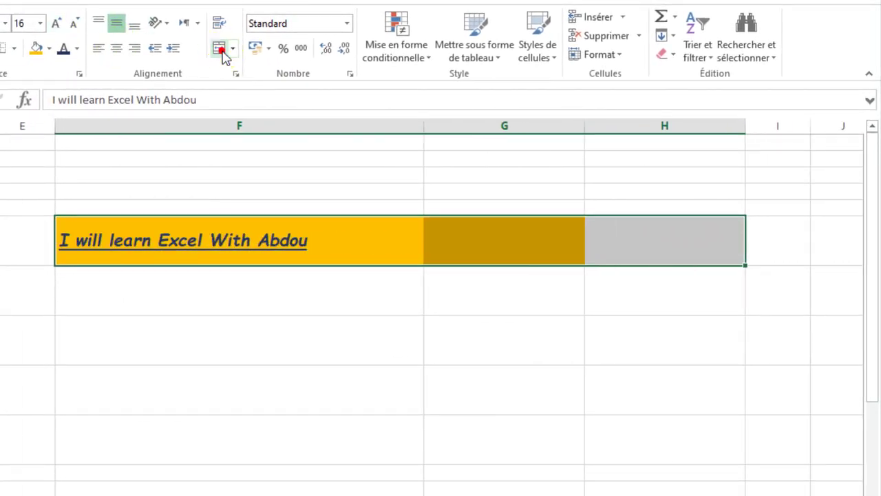
left_click(219, 49)
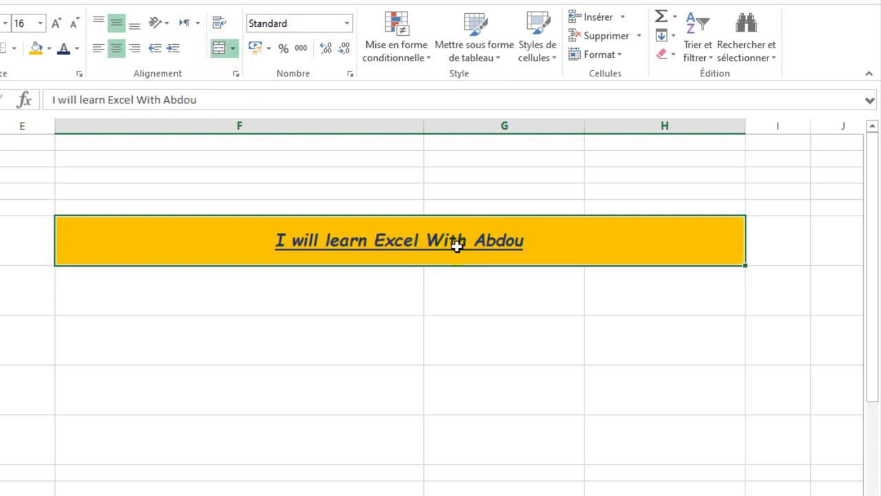
left_click(337, 305)
left_click(49, 49)
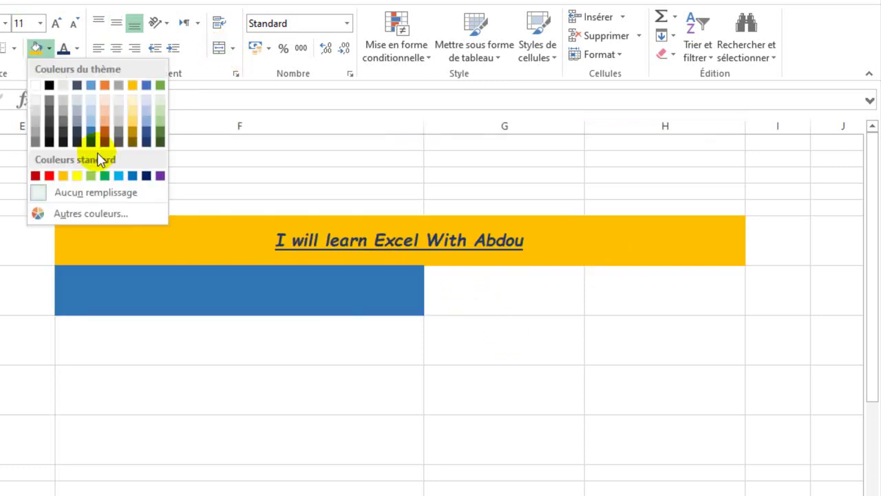
left_click(105, 176)
Fill G7 yellow and H7 red
left_click(526, 300)
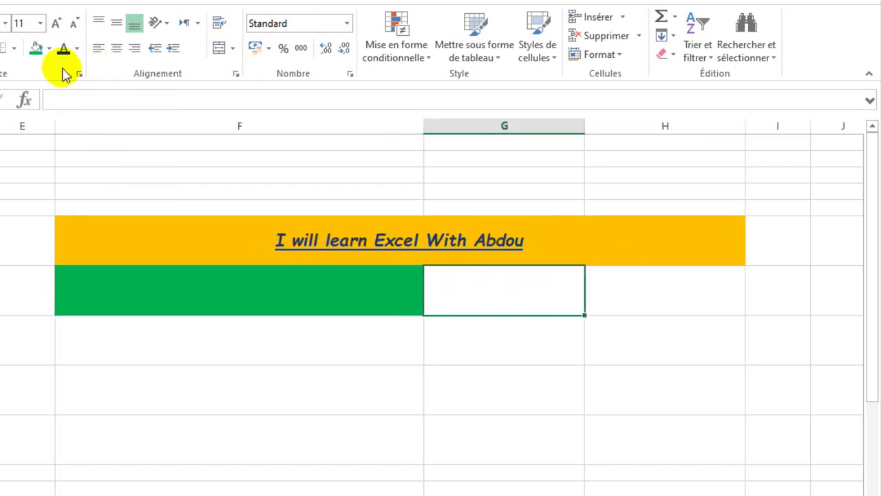
left_click(49, 48)
left_click(77, 176)
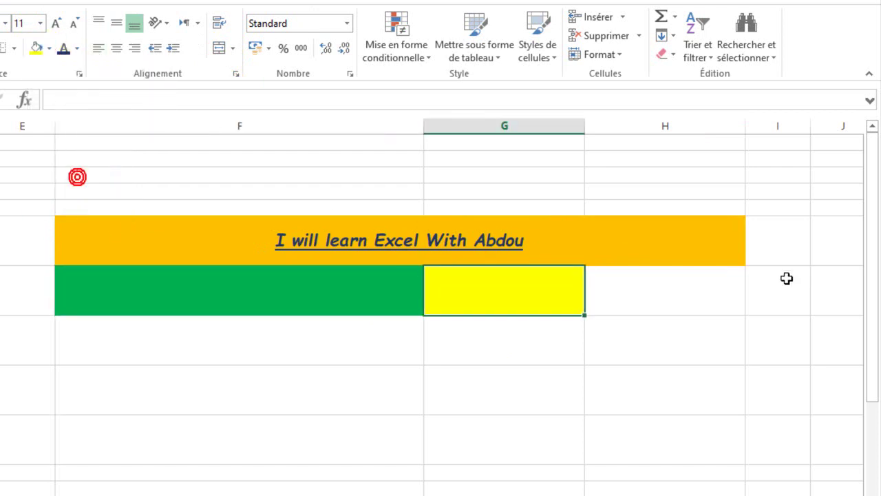
left_click(649, 292)
left_click(49, 50)
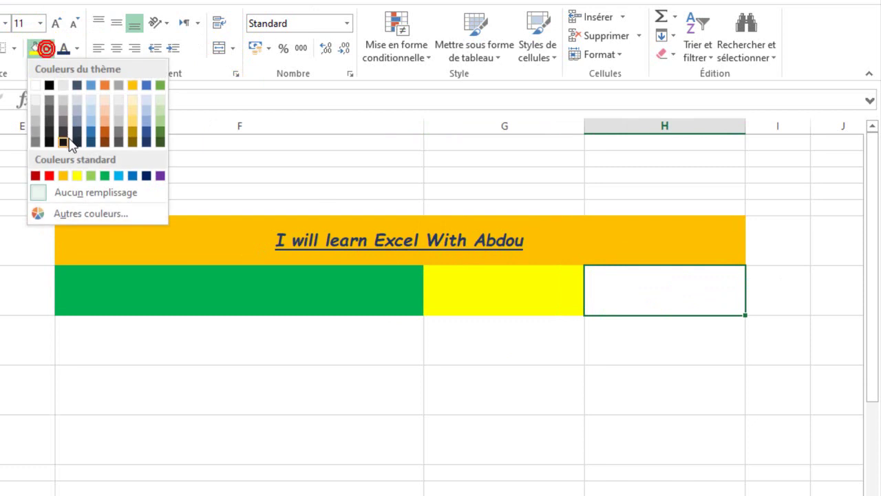
left_click(52, 172)
Select the banner and the coloured cells in turn to review them
left_click(104, 237)
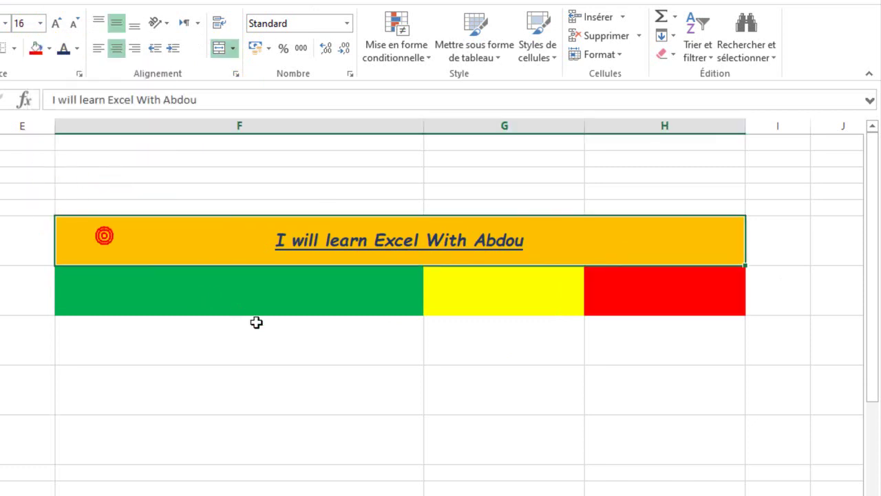
left_click(256, 321)
left_click(413, 289)
left_click(599, 289)
left_click(562, 230)
left_click(151, 349)
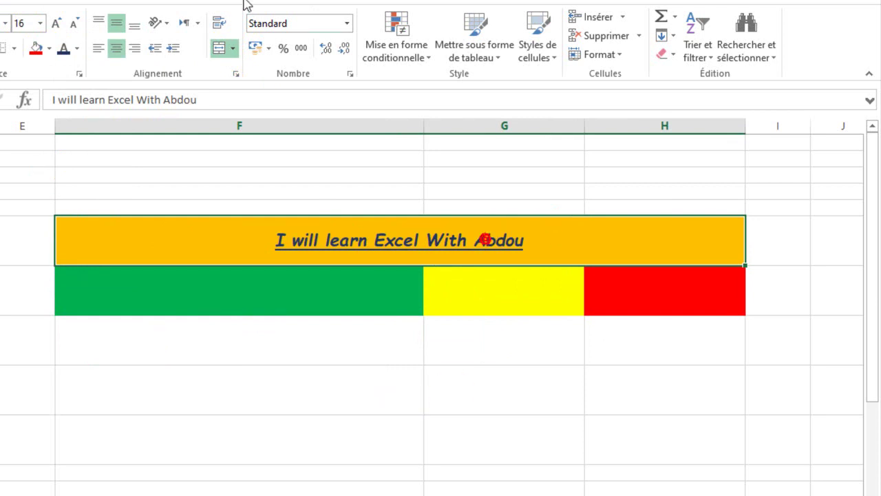
Unmerge the orange banner and make column F narrower
left_click(219, 49)
left_click(300, 233)
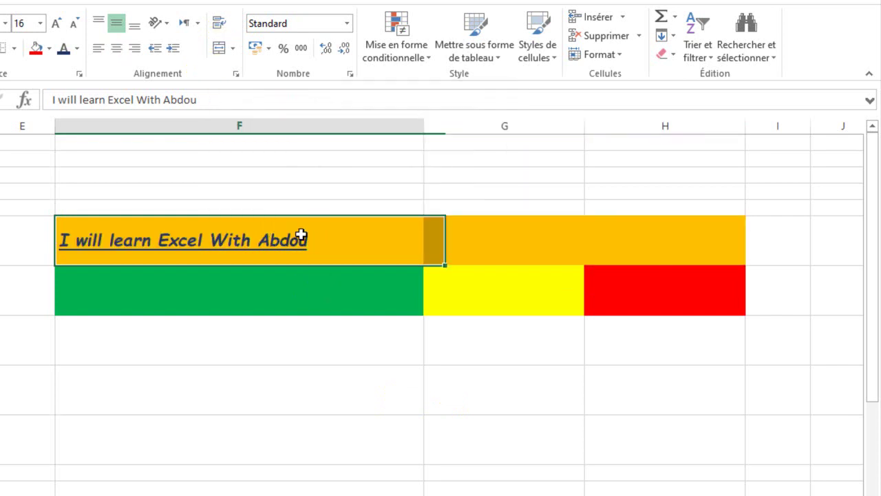
left_click_drag(424, 128, 213, 131)
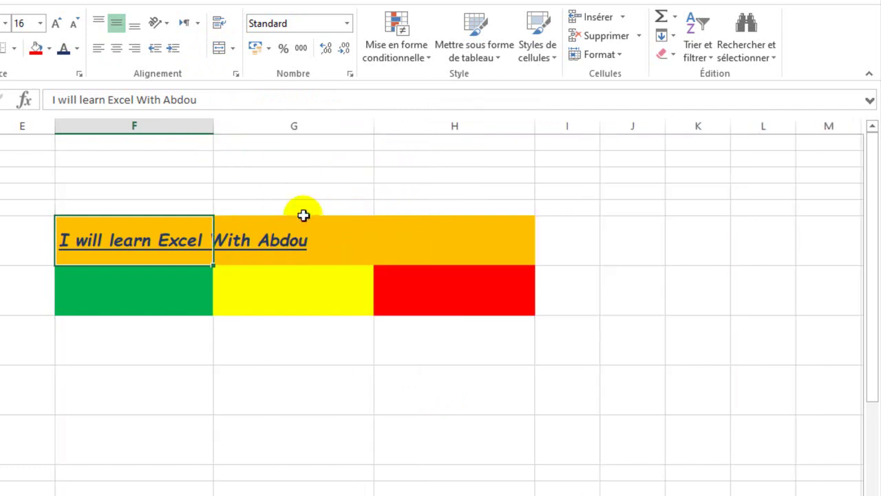
Delete columns G and H and the green row 7
left_click_drag(307, 124, 441, 130)
key("ctrl+minus")
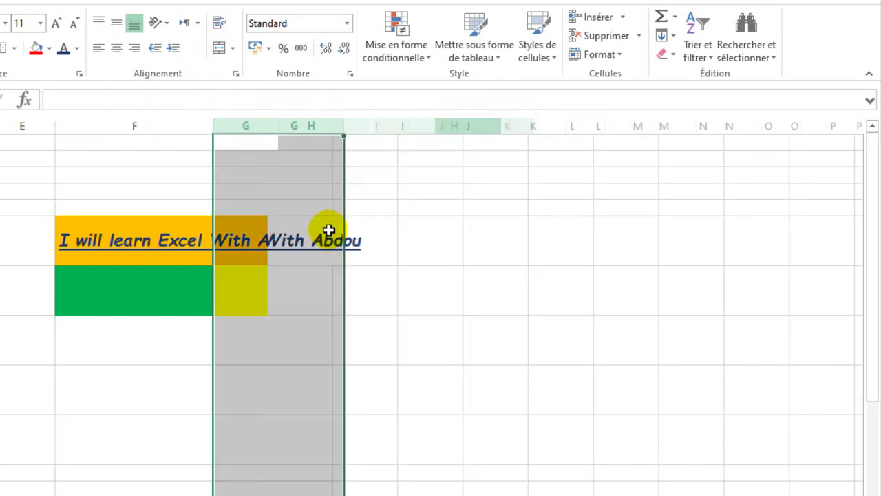
left_click(141, 304)
key("shift+space")
key("ctrl+minus")
left_click(295, 338)
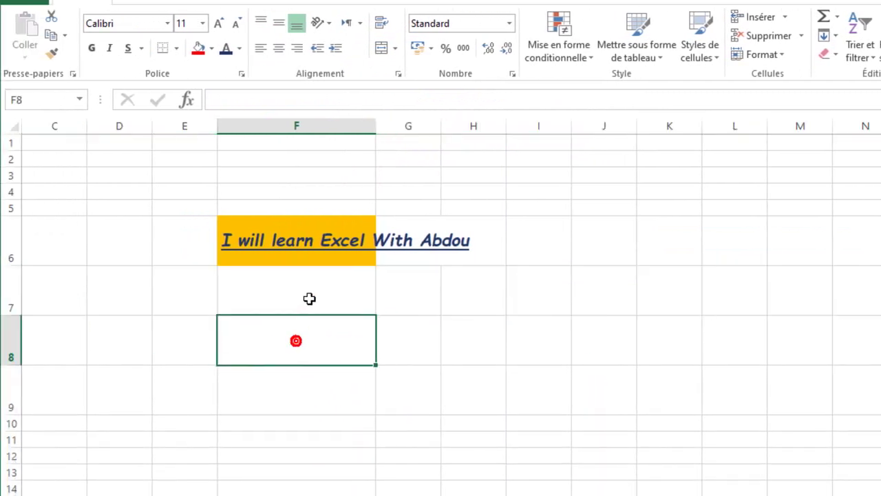
left_click(343, 238)
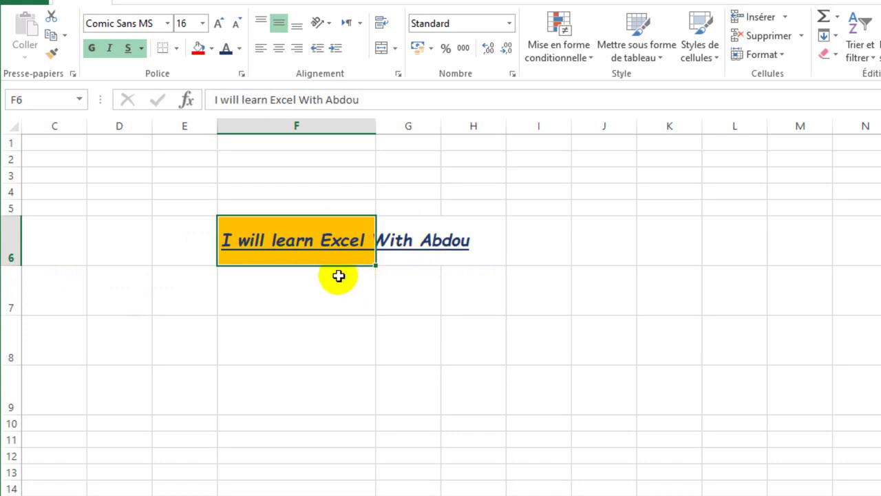
Wrap F6's sentence onto two lines and centre it
left_click(350, 401)
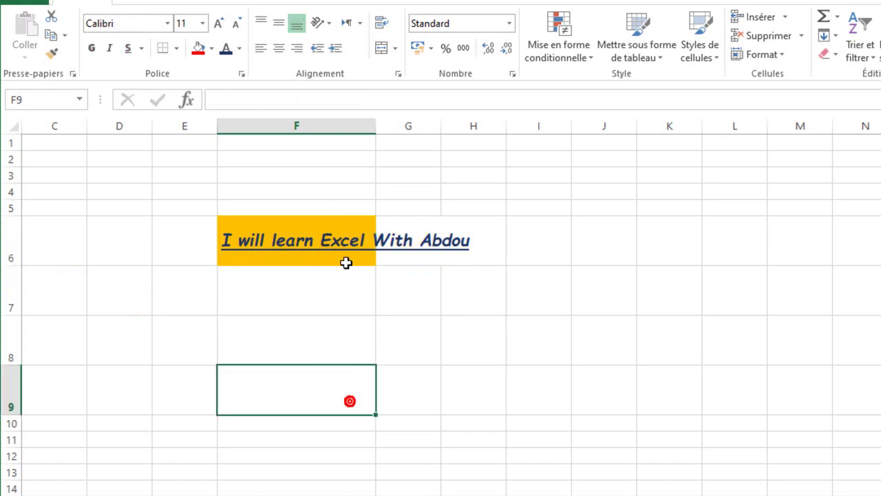
left_click(347, 233)
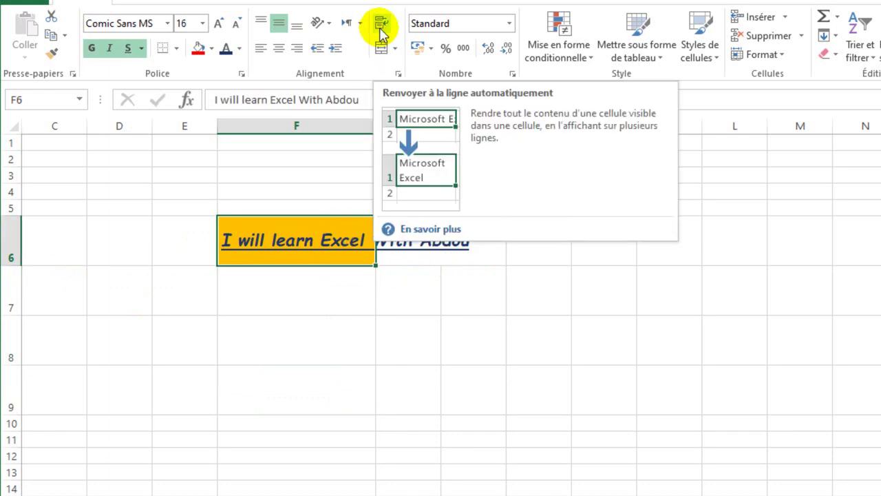
left_click(380, 27)
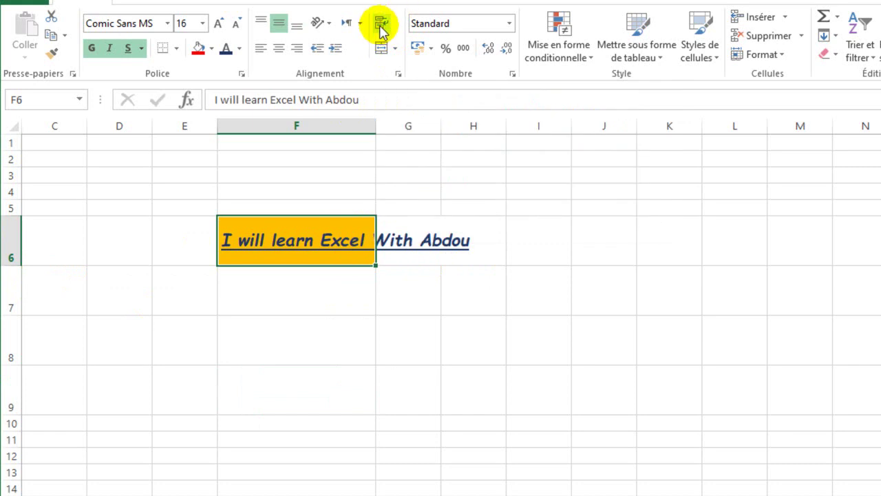
left_click(381, 26)
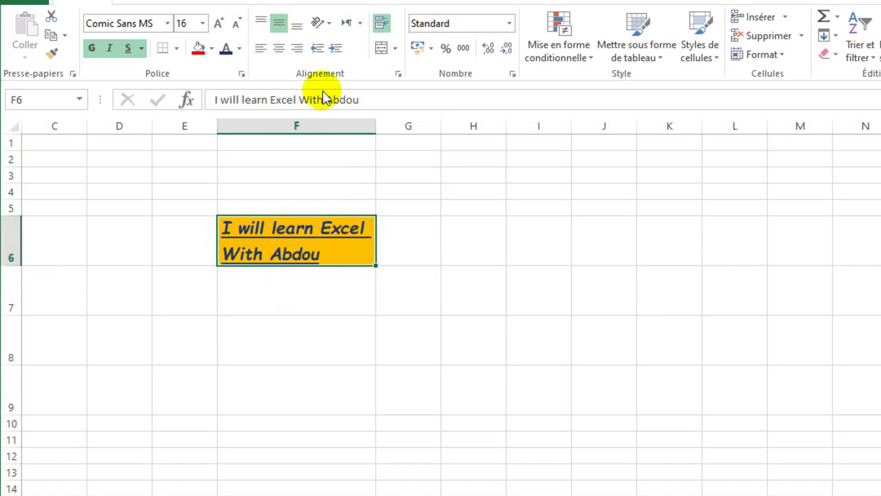
left_click(279, 48)
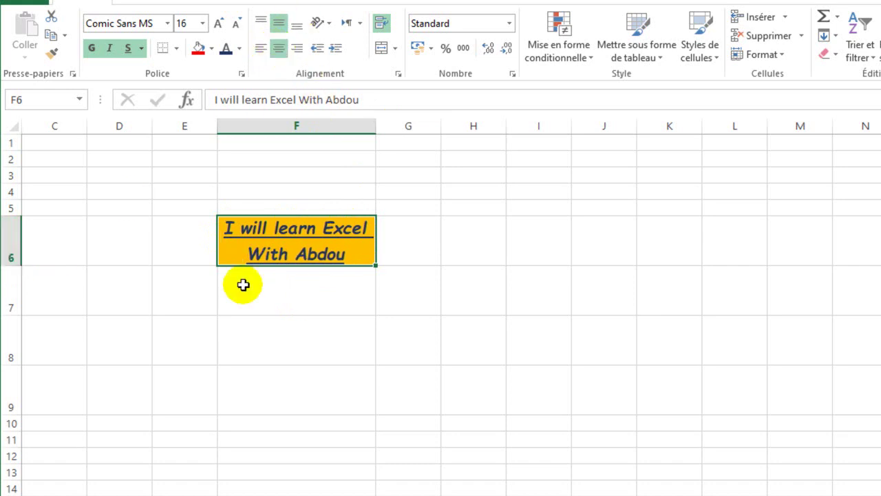
Make row 6 taller so the wrapped sentence fits inside the cell
left_click_drag(9, 263, 11, 283)
left_click(254, 303)
left_click(299, 240)
left_click(391, 394)
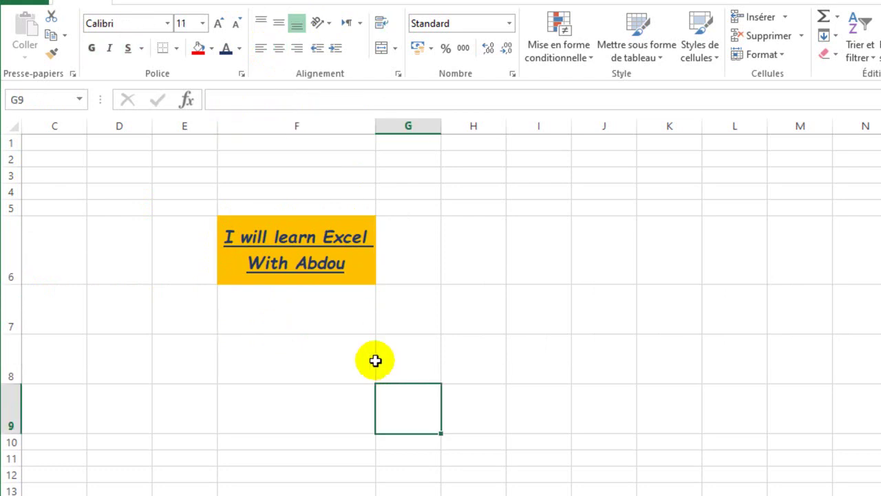
left_click(285, 245)
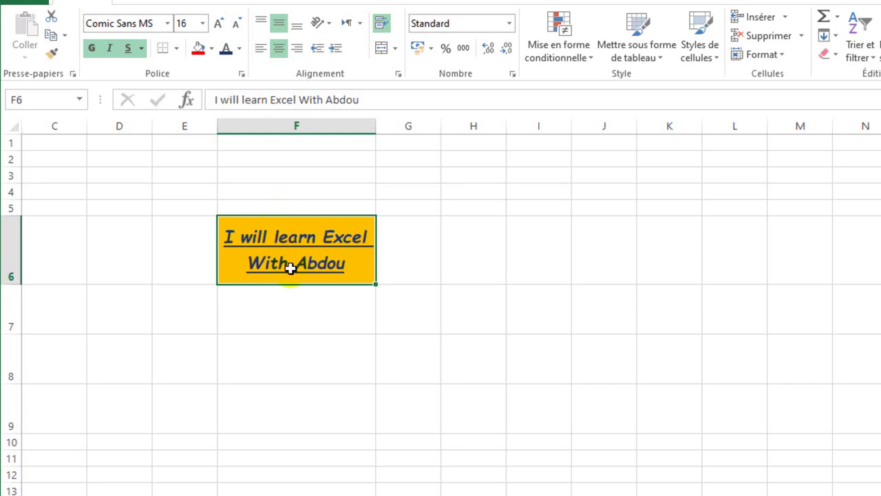
left_click(361, 419)
left_click(331, 261)
Apply the Commentaire cell style to F6, replacing orange with pale yellow
left_click(710, 61)
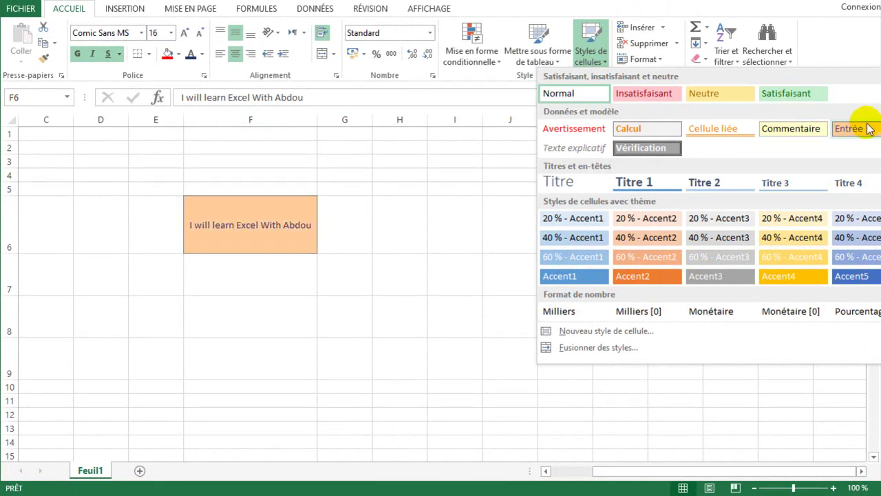
left_click(816, 128)
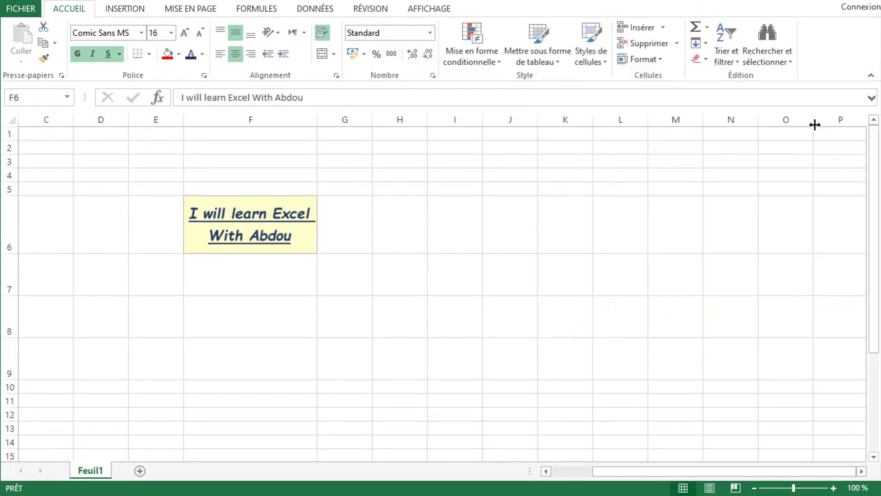
left_click(344, 358)
left_click(213, 314)
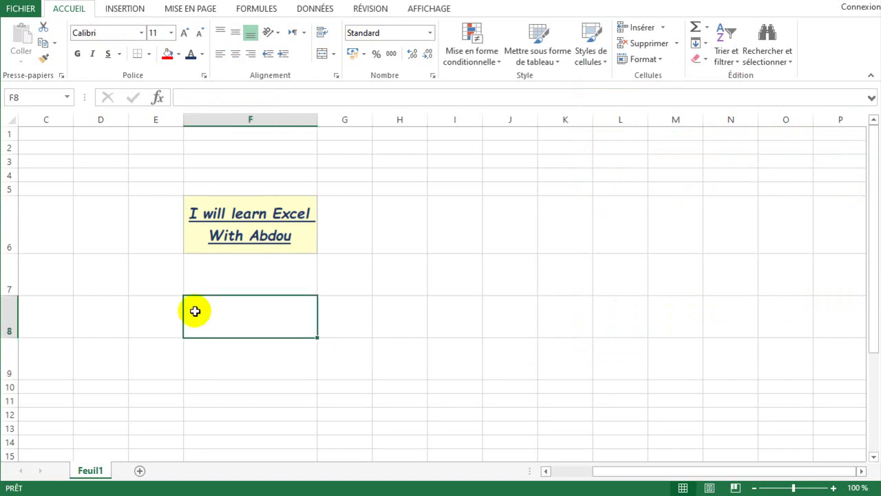